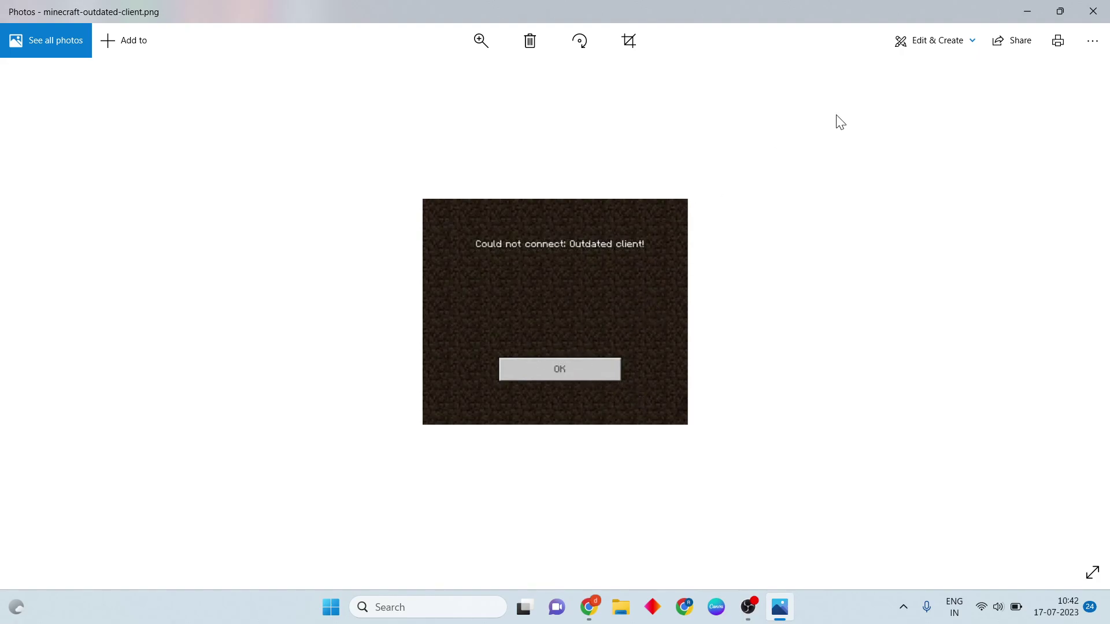
Close the 'Outdated client' error screenshot in Photos.
left_click(1093, 11)
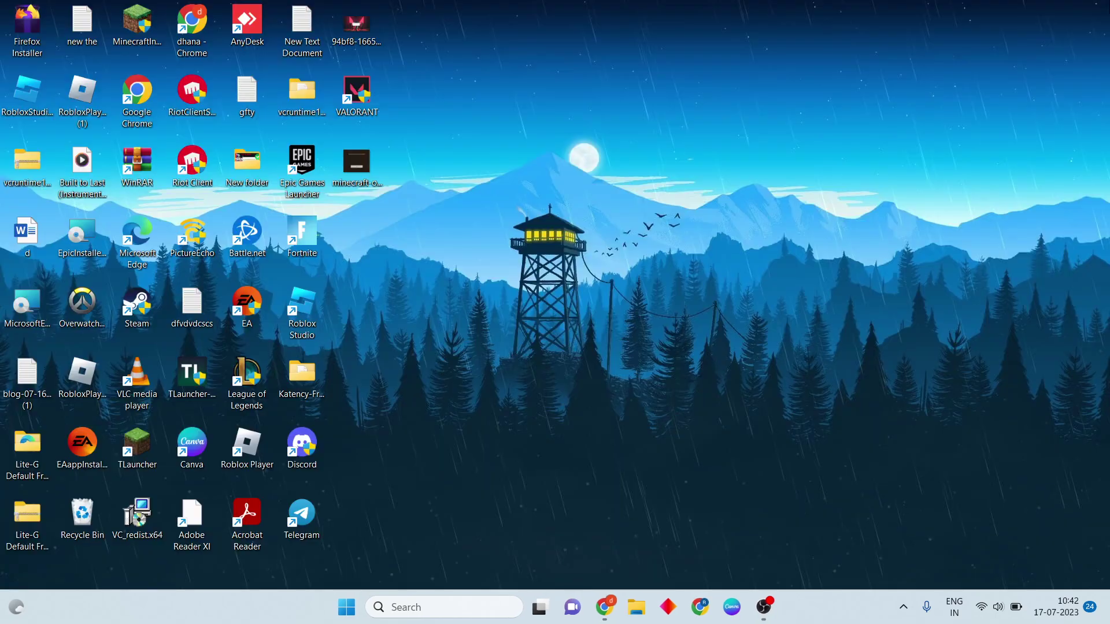
Search 'task' in Windows Search and launch Task Manager.
left_click(462, 610)
type("task")
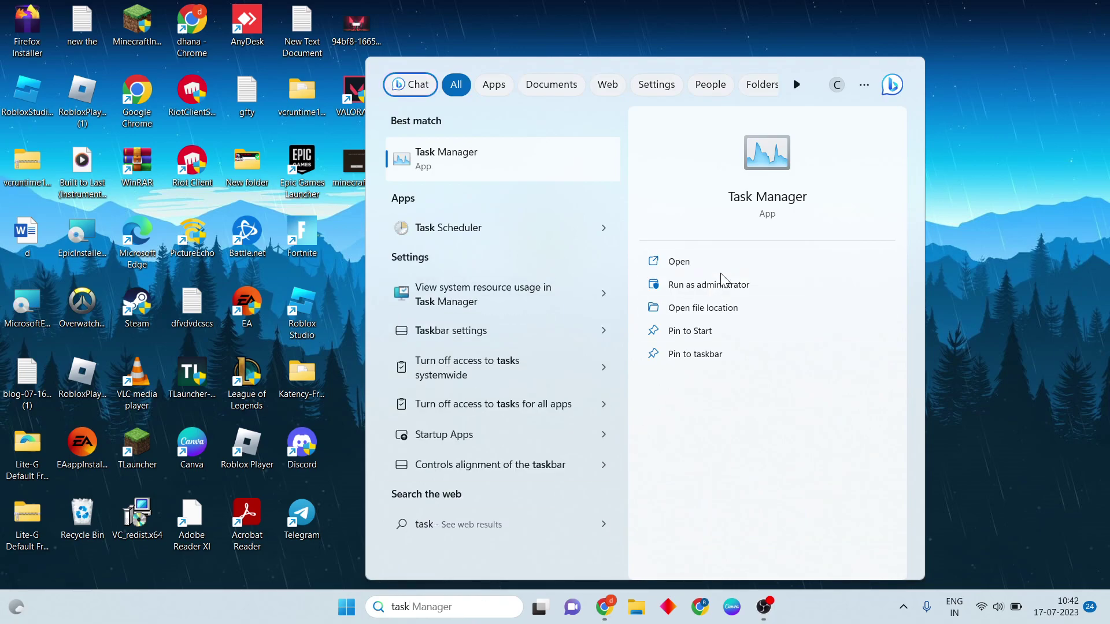
left_click(719, 267)
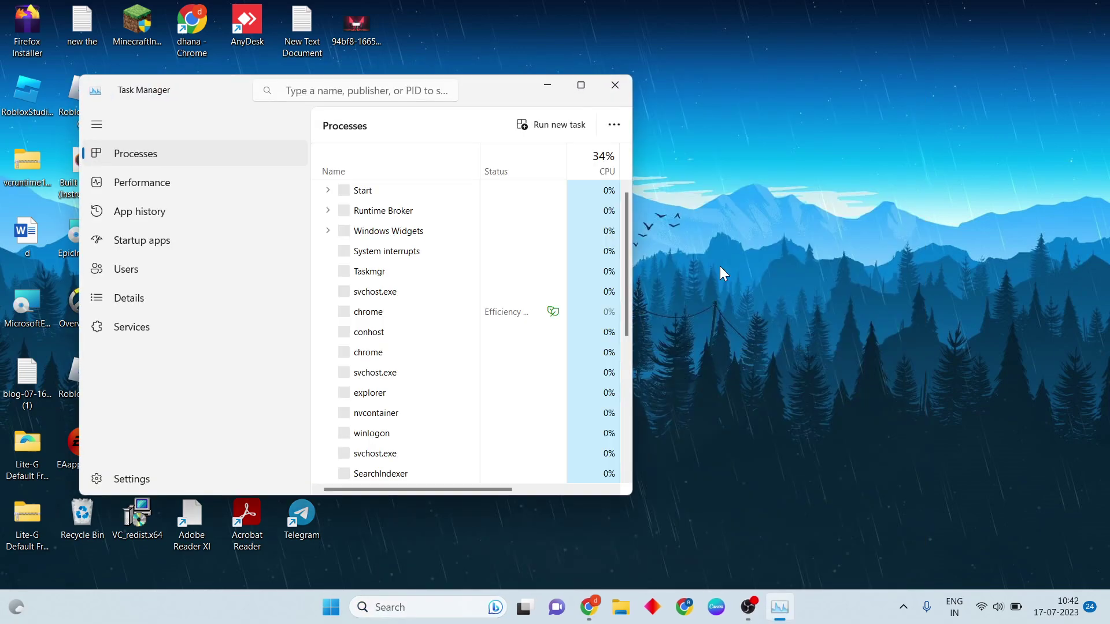
Browse the maximized Processes list, inspect a service host's menu without ending it, then close Task Manager.
left_click(580, 83)
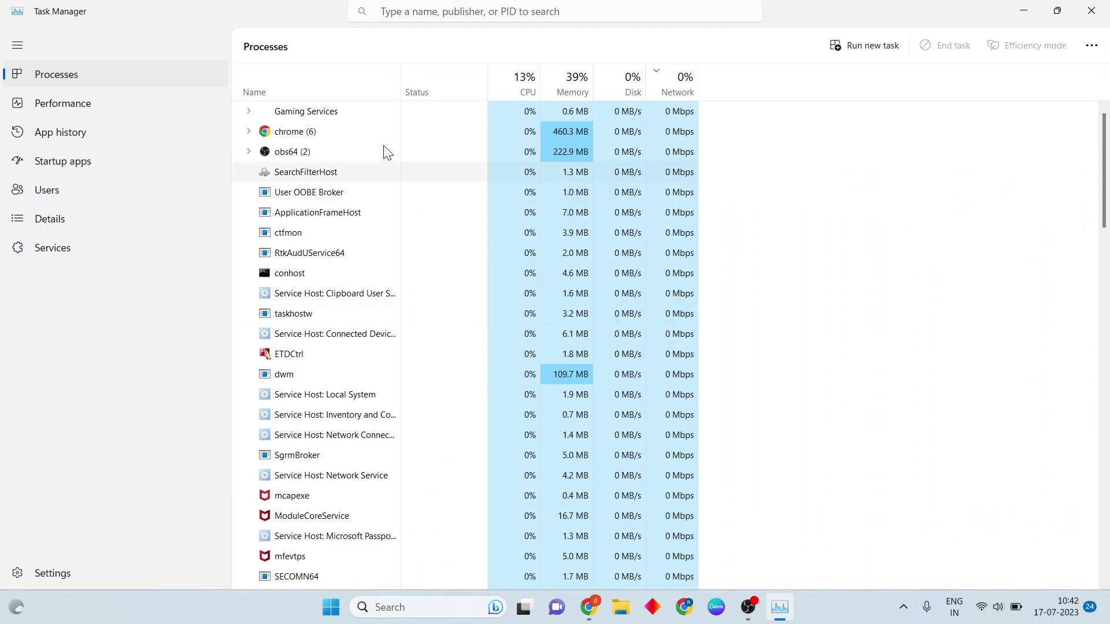
scroll(766, 357, "down", 1)
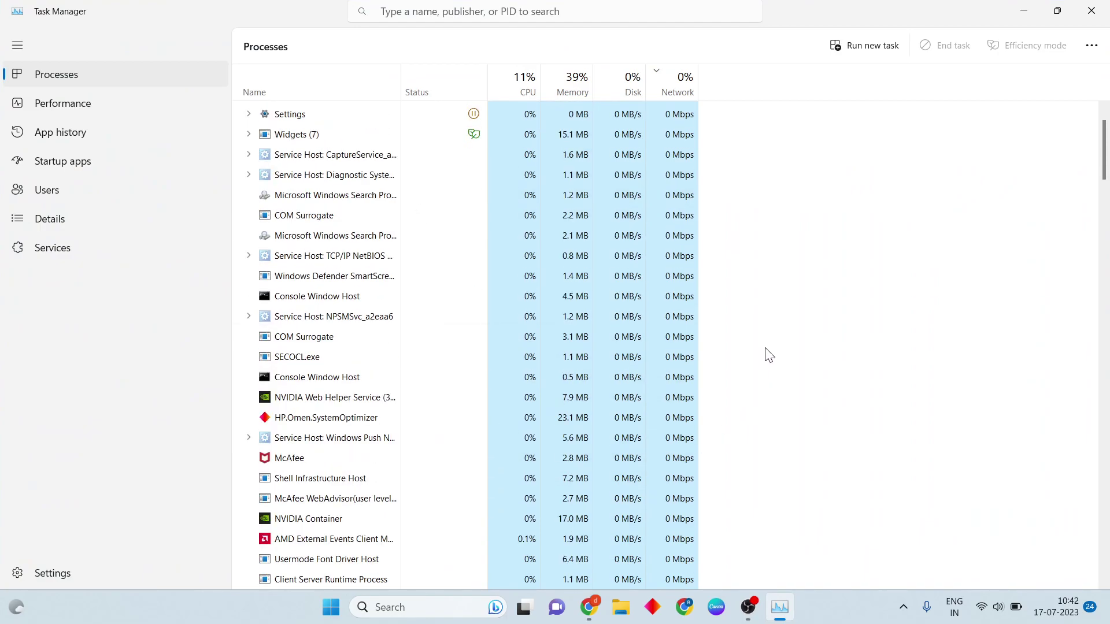
scroll(770, 354, "down", 1)
scroll(633, 425, "down", 1)
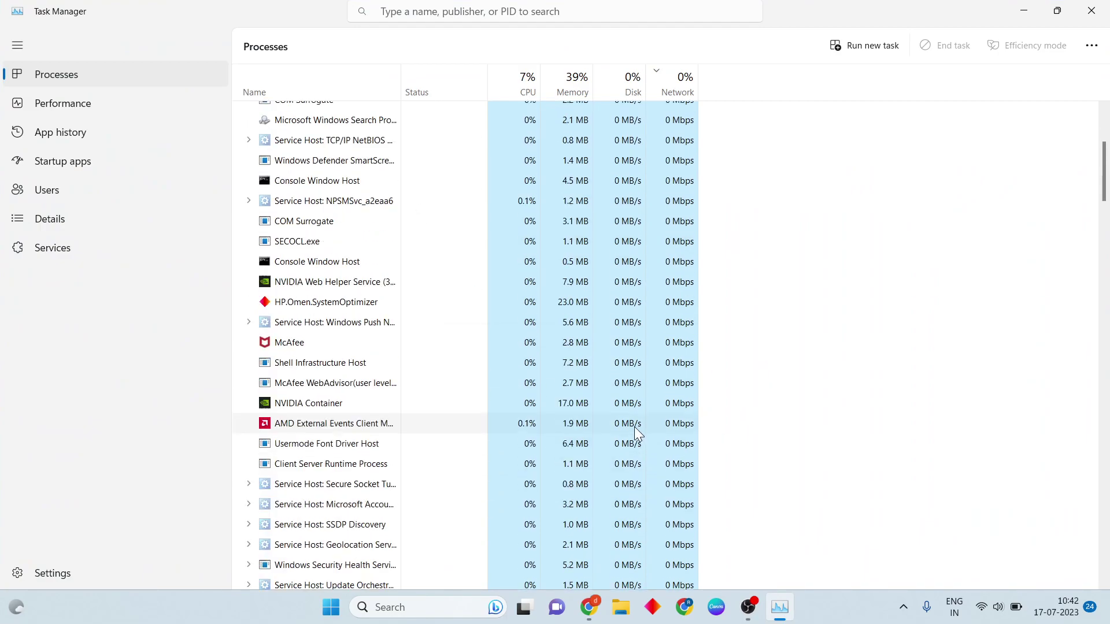
scroll(606, 417, "down", 2)
scroll(384, 441, "down", 1)
scroll(409, 483, "down", 1)
scroll(394, 462, "down", 3)
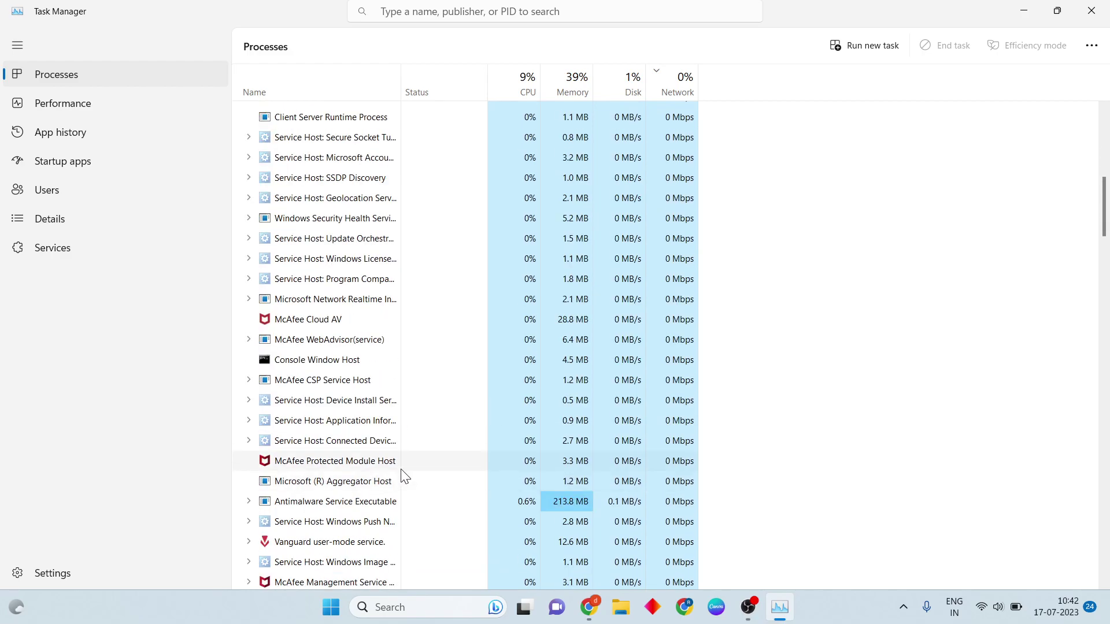
scroll(375, 478, "down", 2)
scroll(375, 477, "down", 1)
scroll(338, 491, "down", 1)
scroll(382, 483, "down", 4)
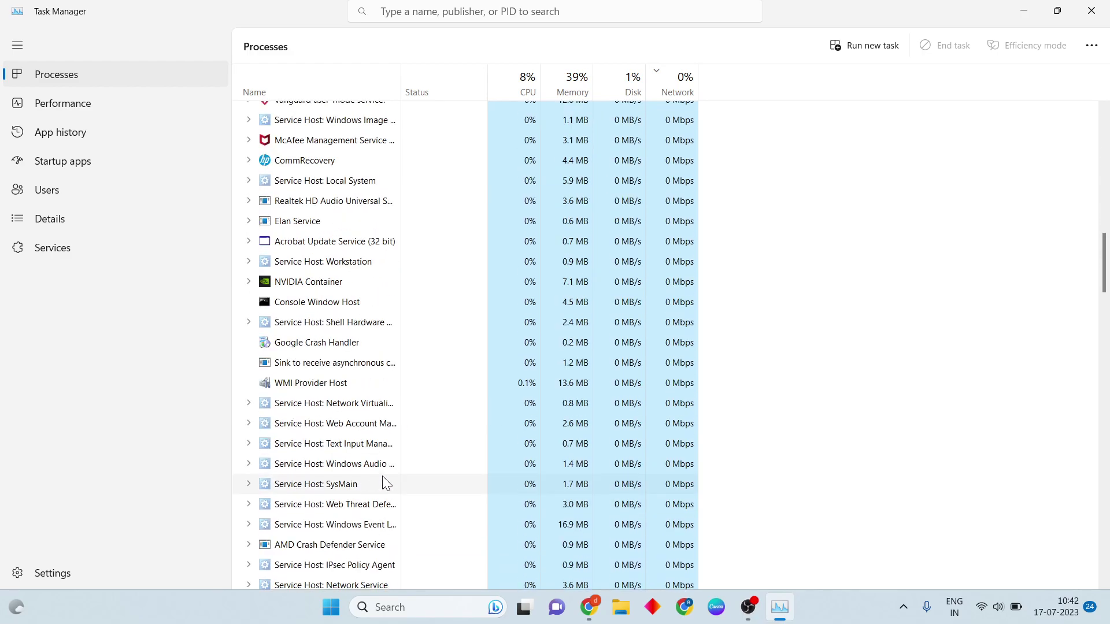
scroll(387, 482, "down", 2)
scroll(387, 484, "down", 3)
scroll(371, 483, "down", 4)
scroll(366, 483, "down", 7)
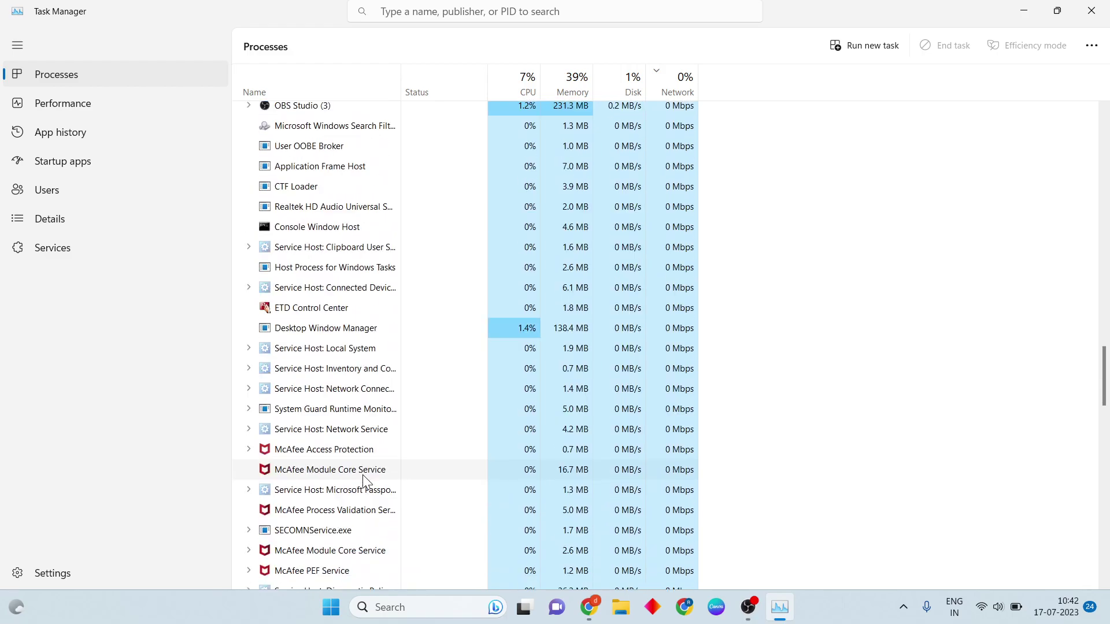
scroll(364, 484, "down", 6)
scroll(362, 477, "down", 3)
scroll(362, 477, "down", 2)
scroll(362, 477, "down", 5)
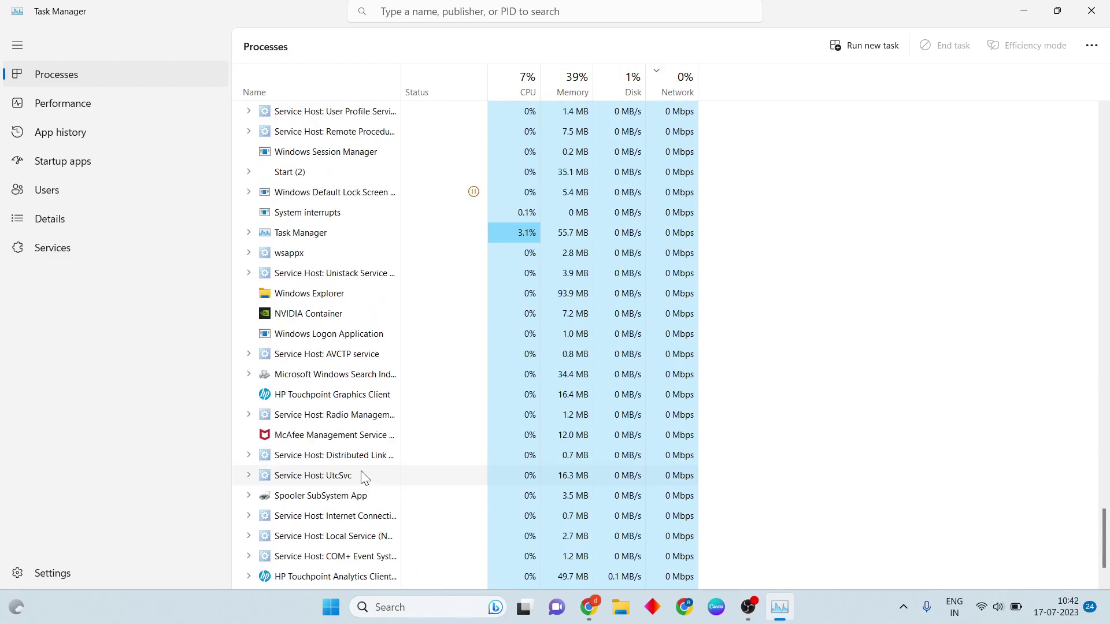
scroll(363, 478, "down", 2)
scroll(364, 478, "up", 7)
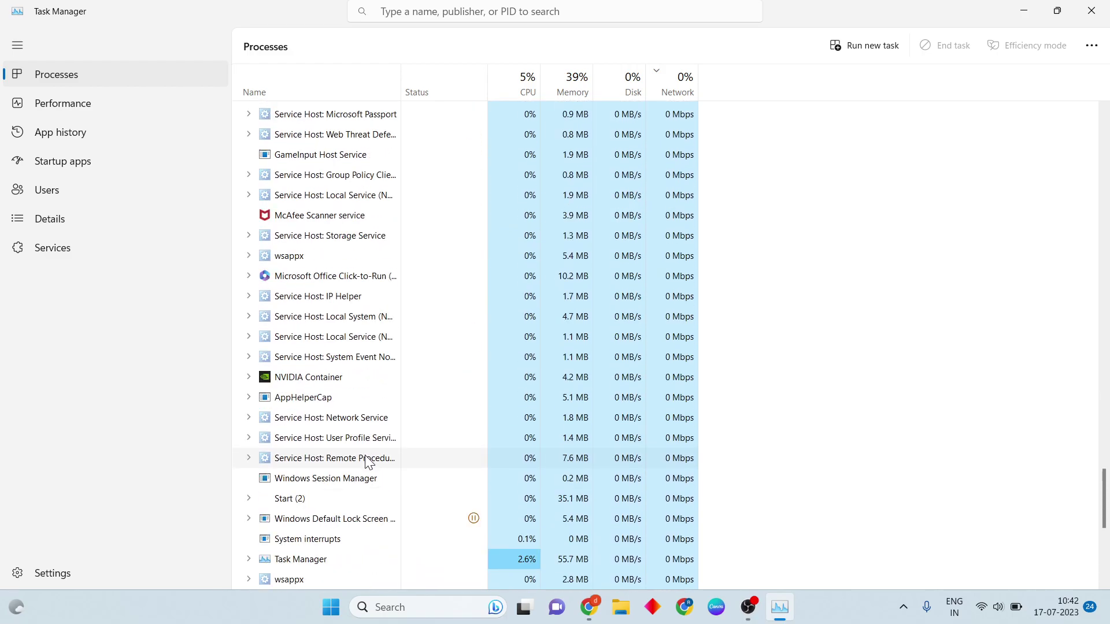
scroll(365, 449, "up", 5)
scroll(365, 448, "up", 7)
scroll(374, 427, "up", 7)
scroll(381, 347, "up", 5)
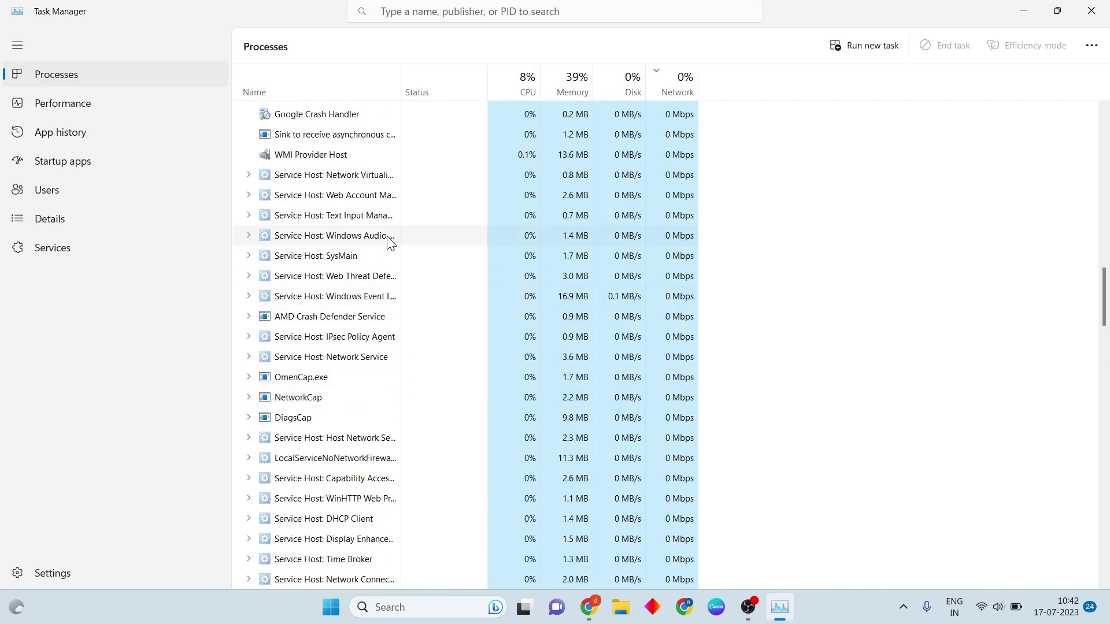
scroll(406, 224, "down", 2)
right_click(404, 220)
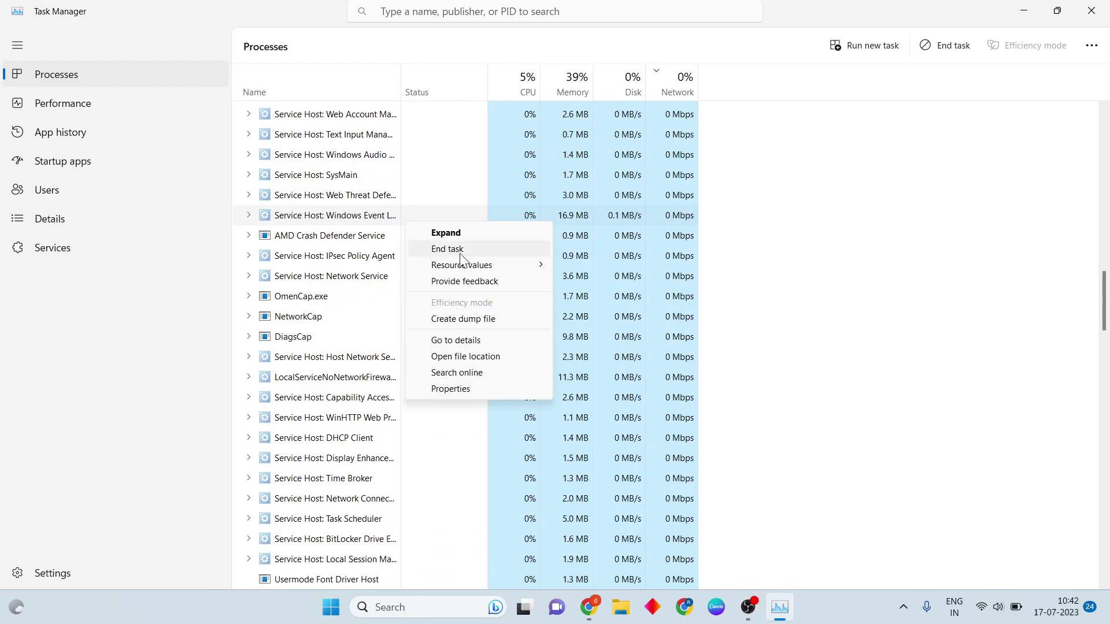
left_click(803, 254)
scroll(447, 378, "up", 5)
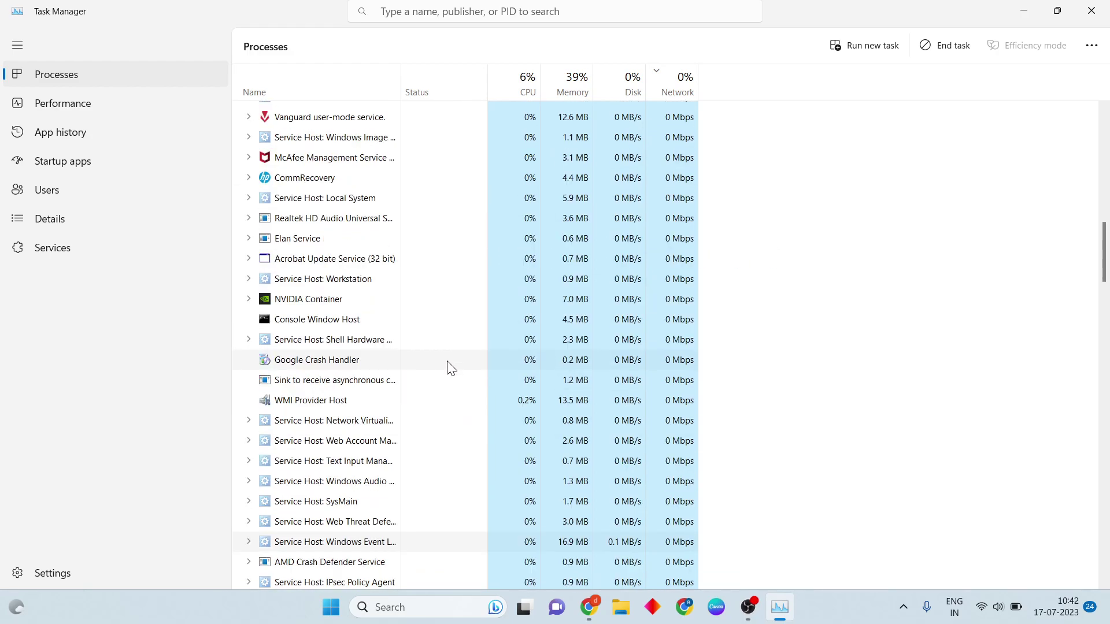
scroll(449, 367, "up", 5)
scroll(451, 370, "up", 5)
left_click(1091, 11)
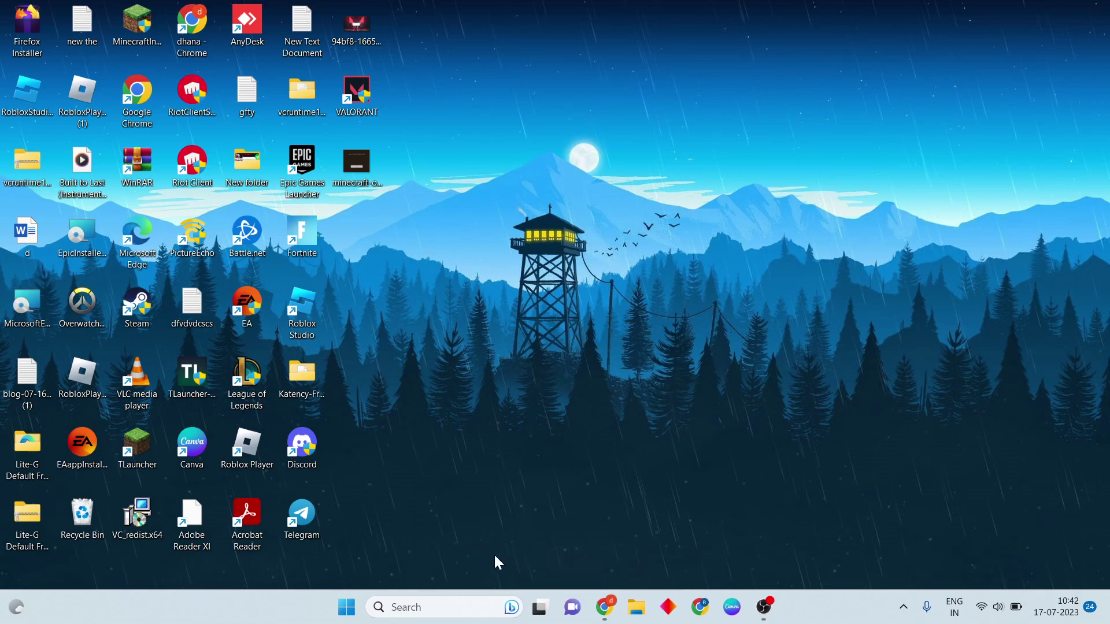
Search 'mi' in Windows Search and launch Microsoft Store.
left_click(467, 603)
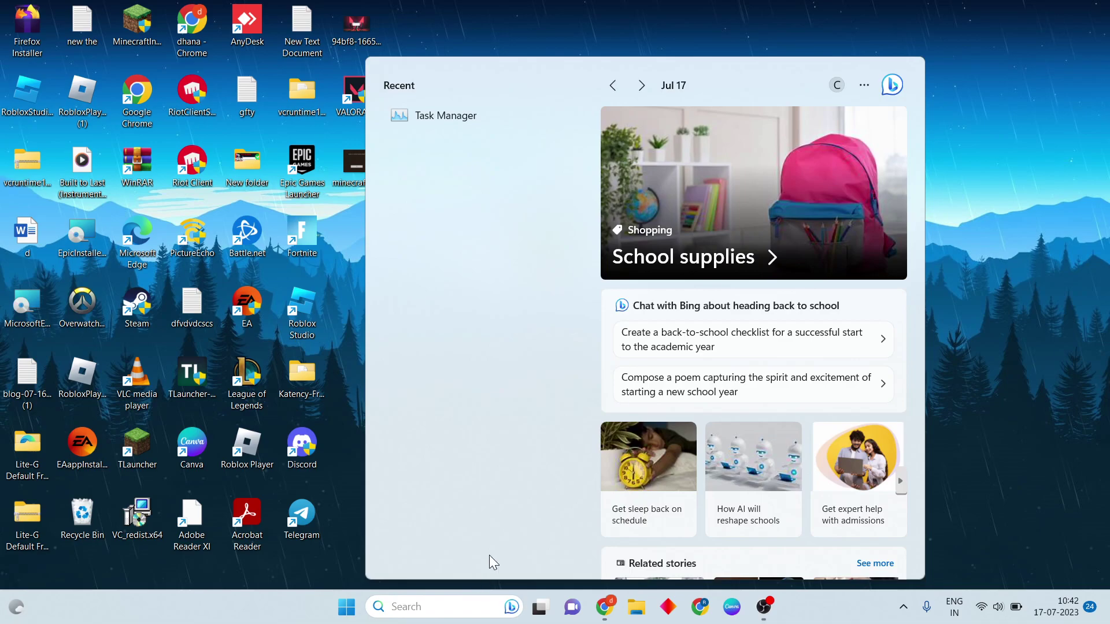
type("mi")
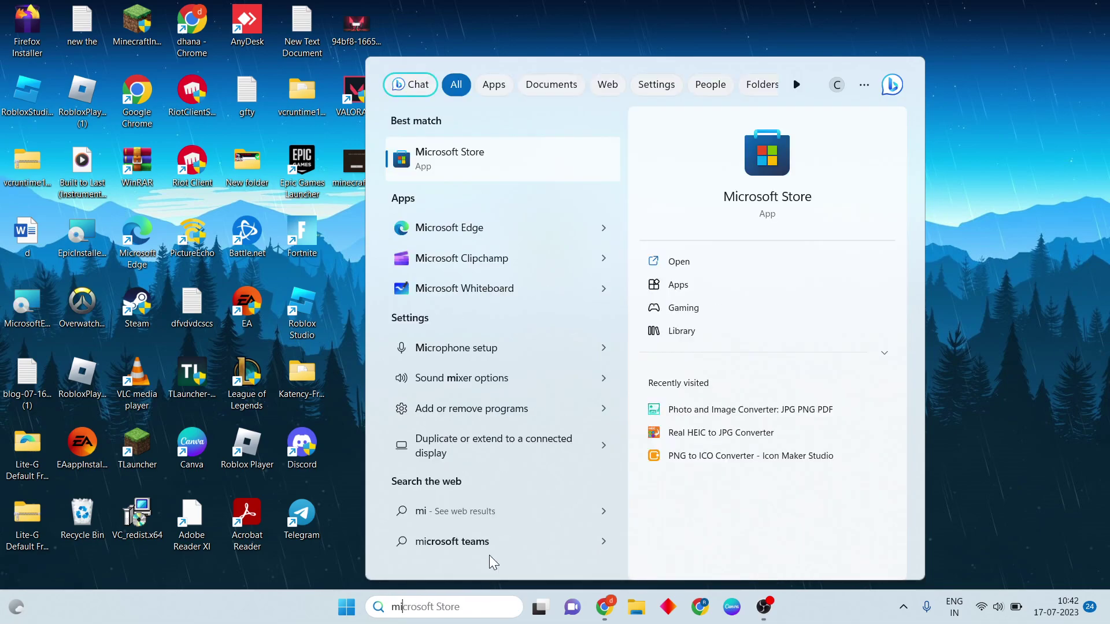
key("BackSpace")
key("BackSpace")
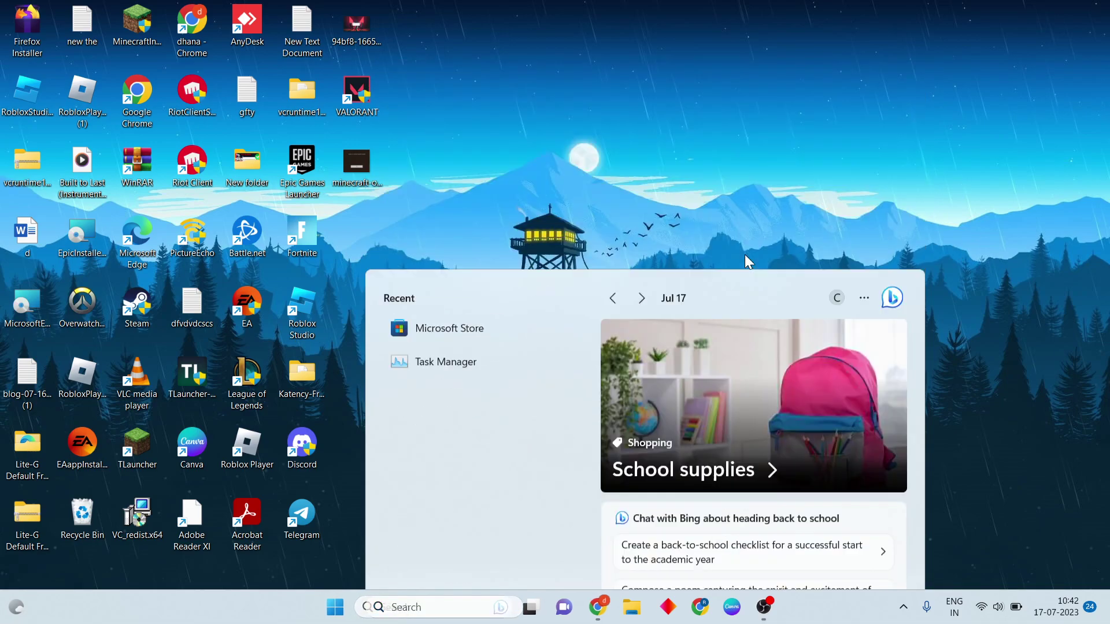
key("Return")
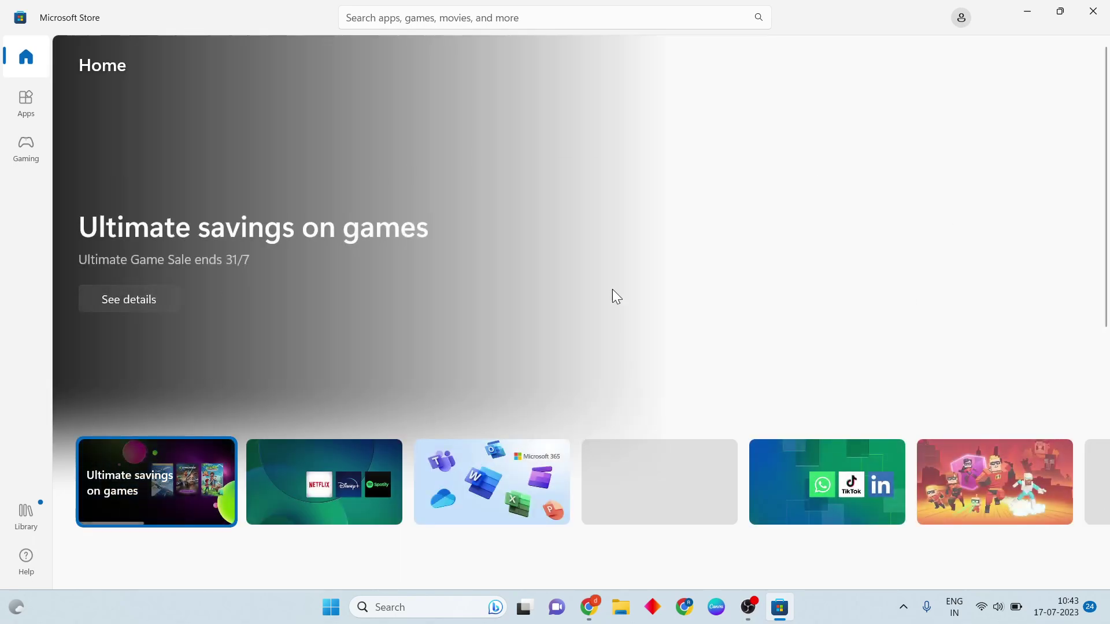
Rerun the recent 'minecraft' Store search to find Minecraft Launcher, then close the Store.
left_click(506, 18)
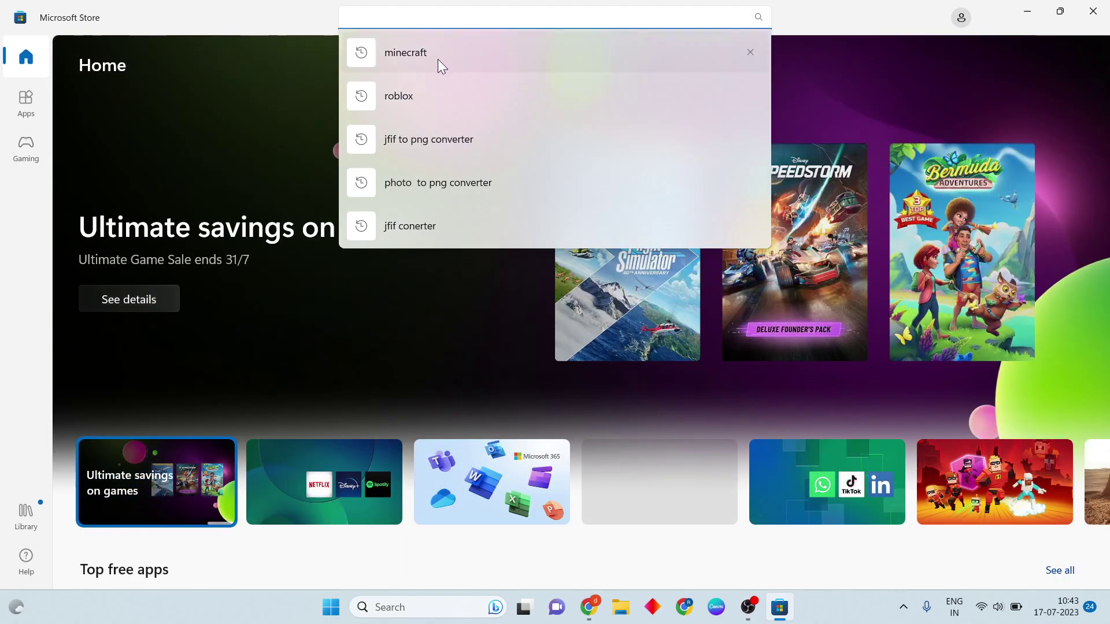
left_click(438, 59)
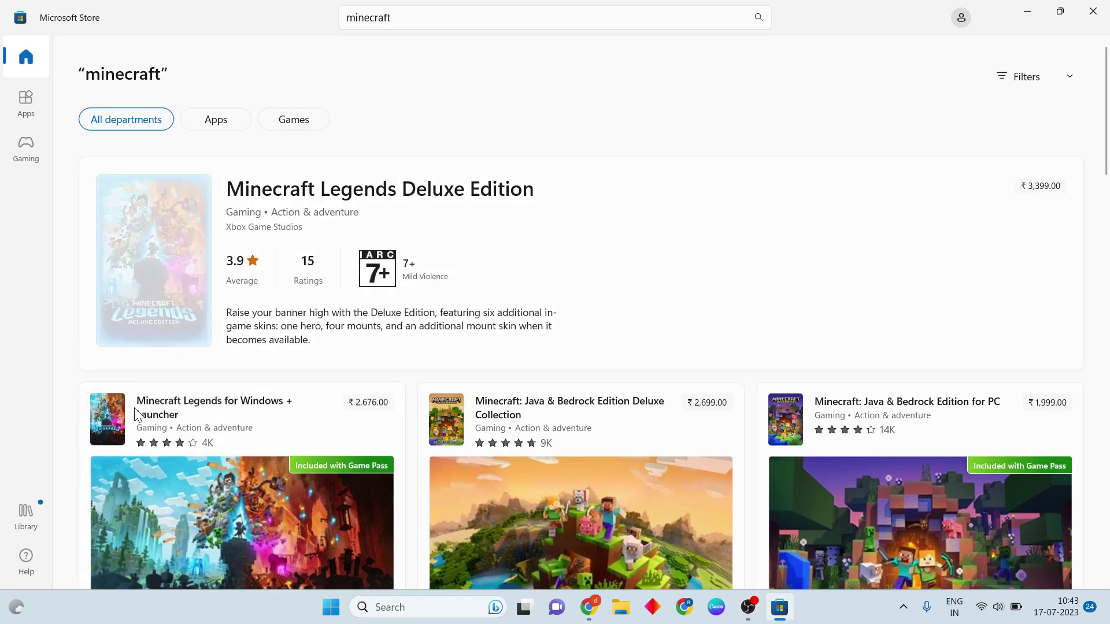
scroll(734, 265, "down", 2)
scroll(734, 266, "down", 3)
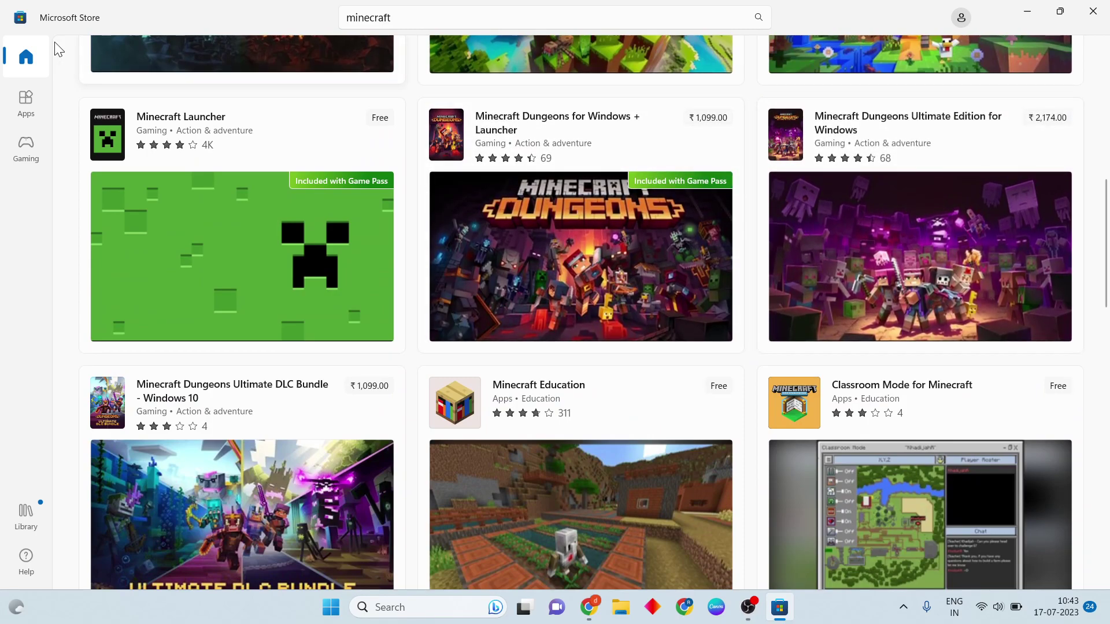
left_click(1093, 12)
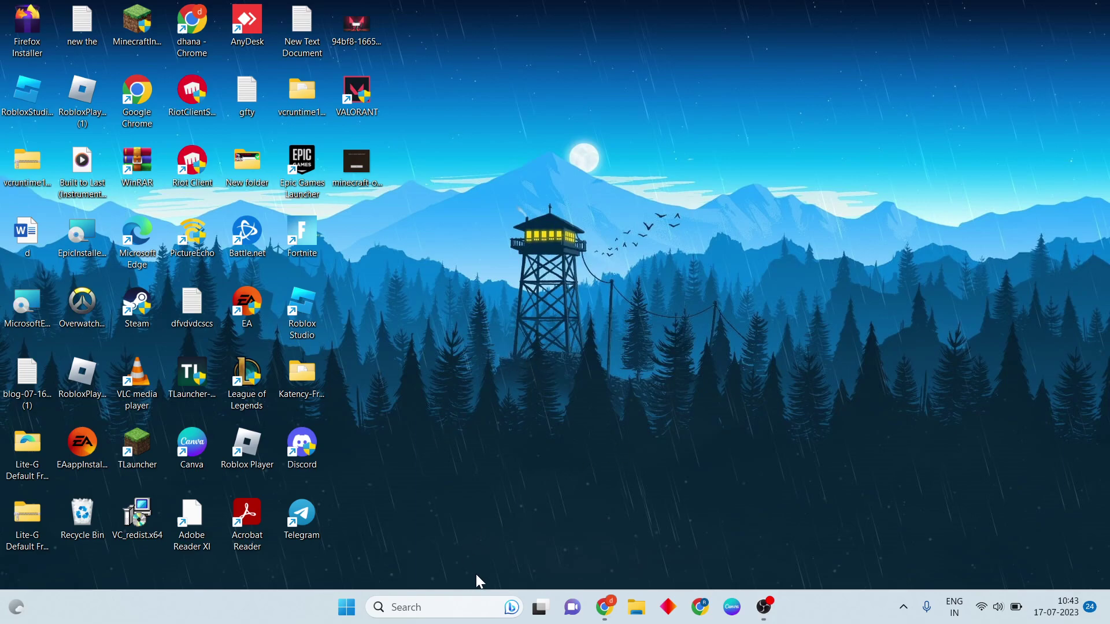
Search 'settings' in Windows Search.
left_click(443, 606)
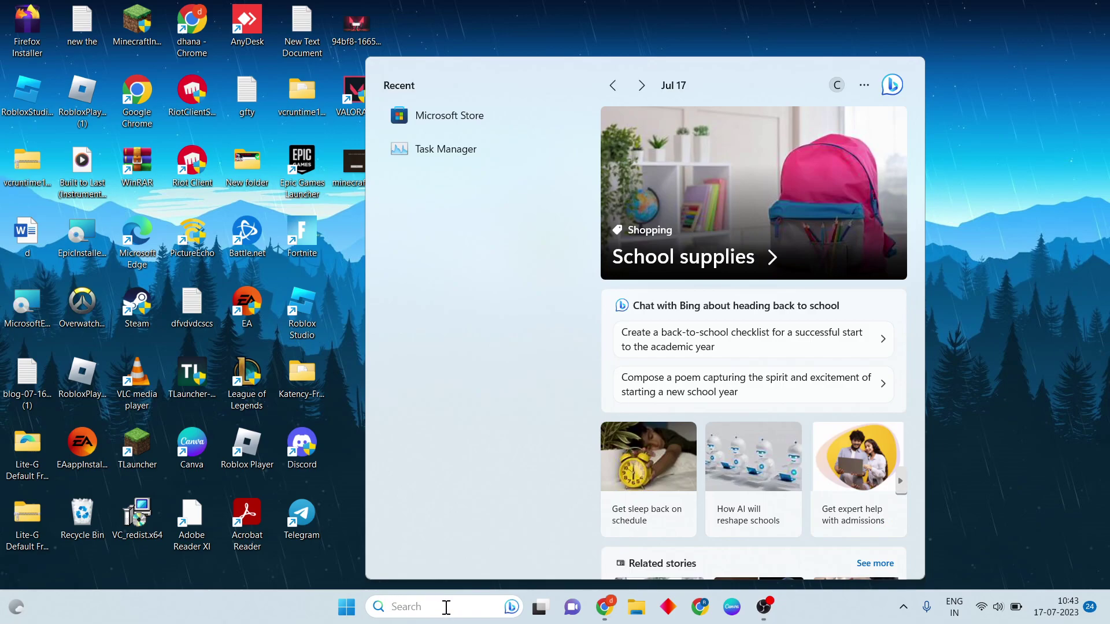
type("settings")
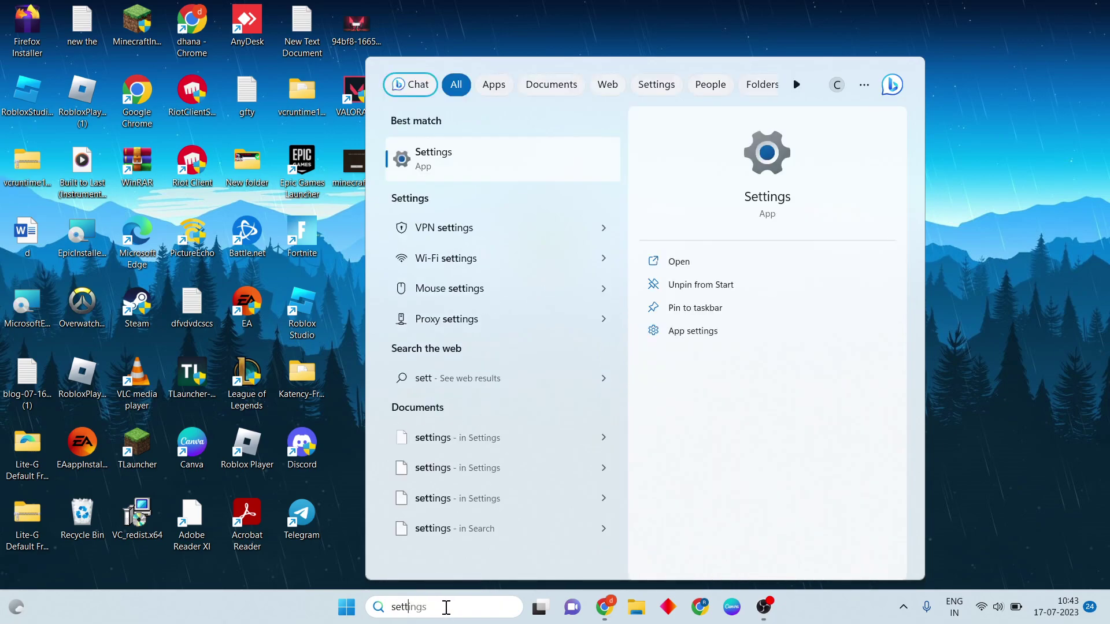
Launch Settings from the search results and go to the Apps section.
left_click(713, 258)
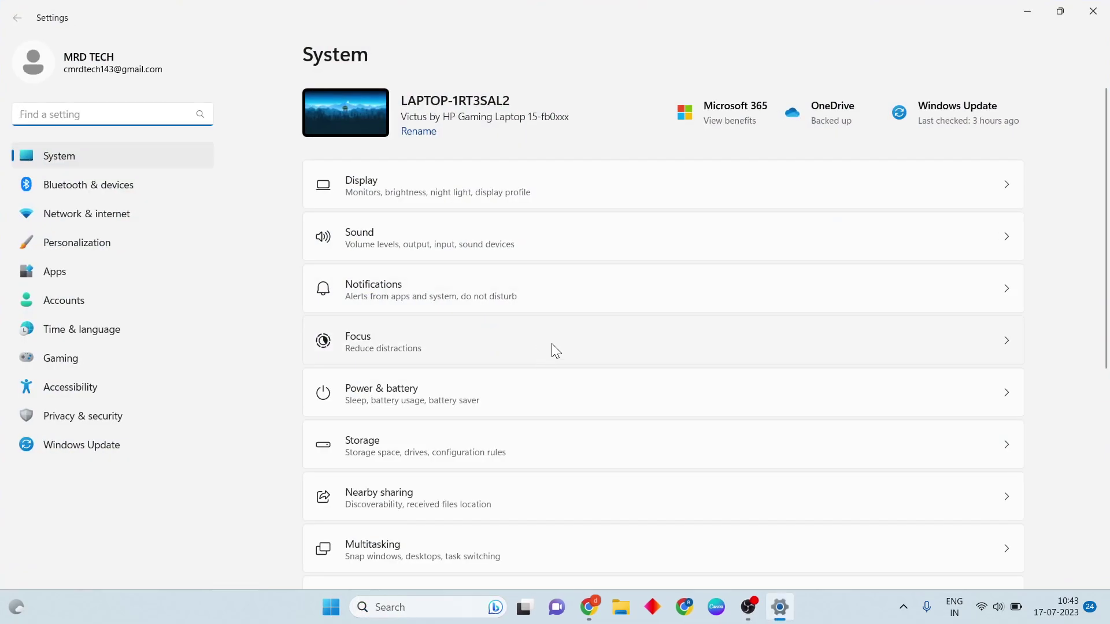
left_click(87, 275)
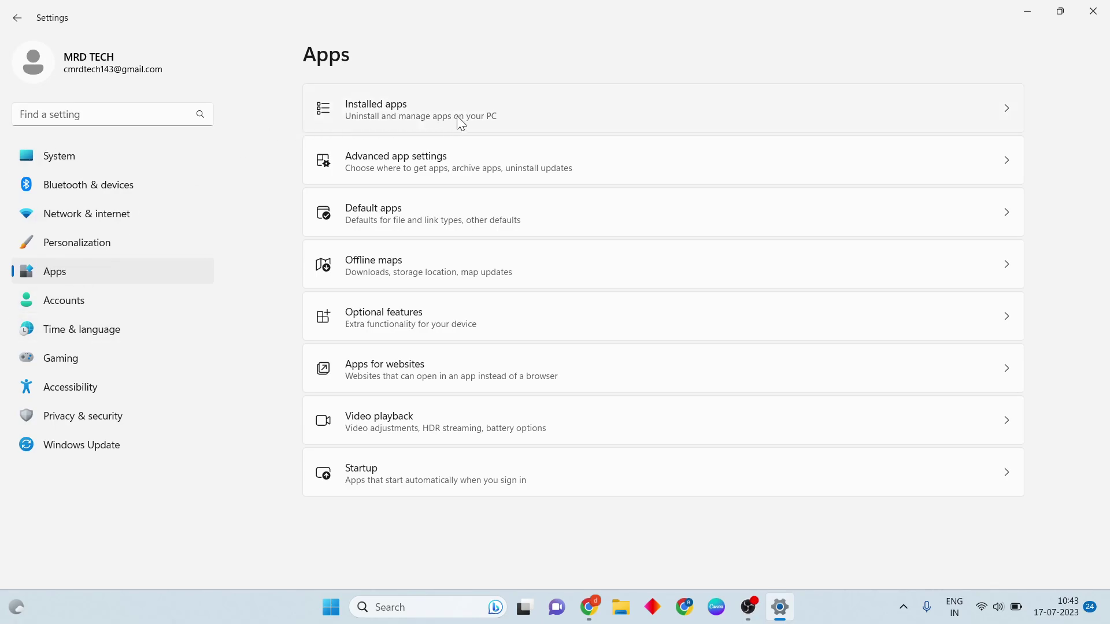
Scroll Installed apps down to Minecraft Launcher and show its options menu.
left_click(578, 101)
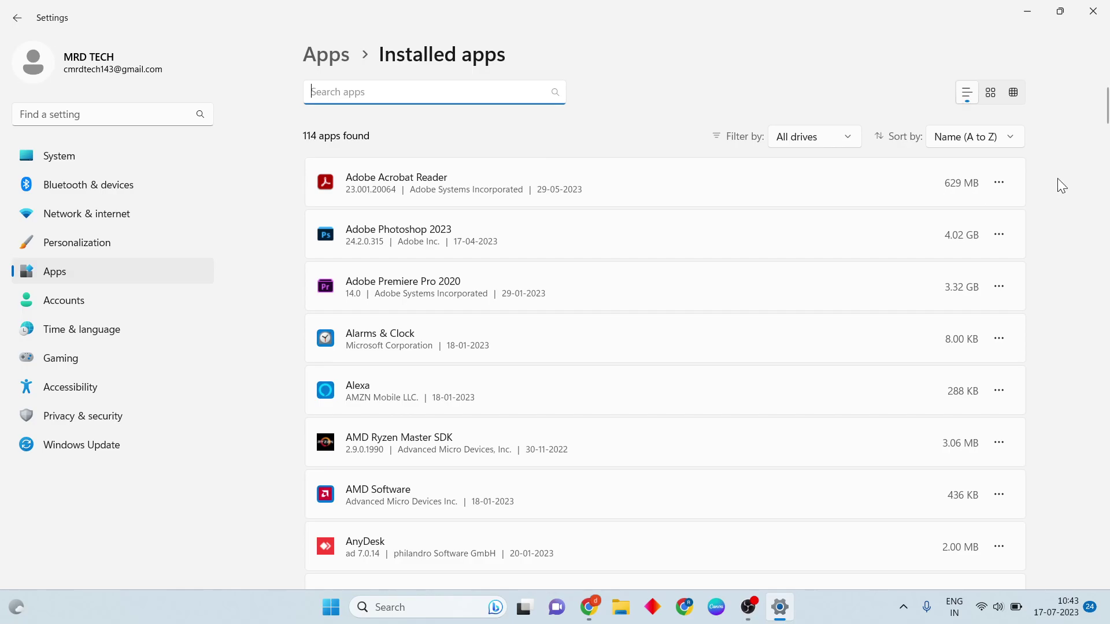
scroll(1057, 179, "down", 5)
scroll(1057, 179, "down", 5)
scroll(1058, 179, "down", 5)
scroll(1057, 179, "down", 5)
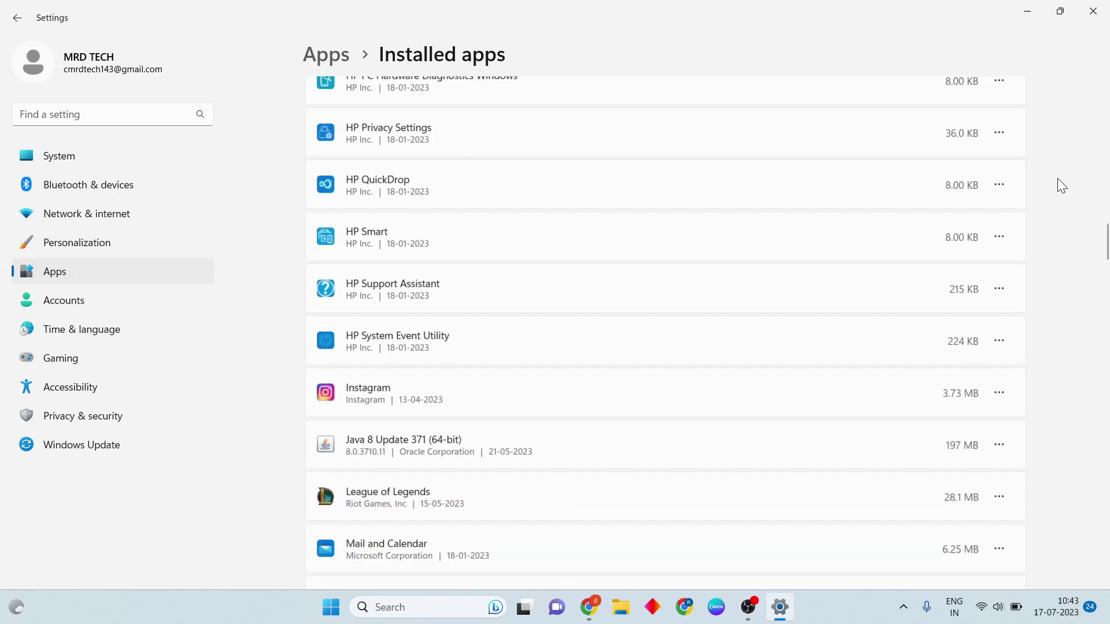
scroll(1058, 185, "down", 5)
scroll(1057, 185, "down", 5)
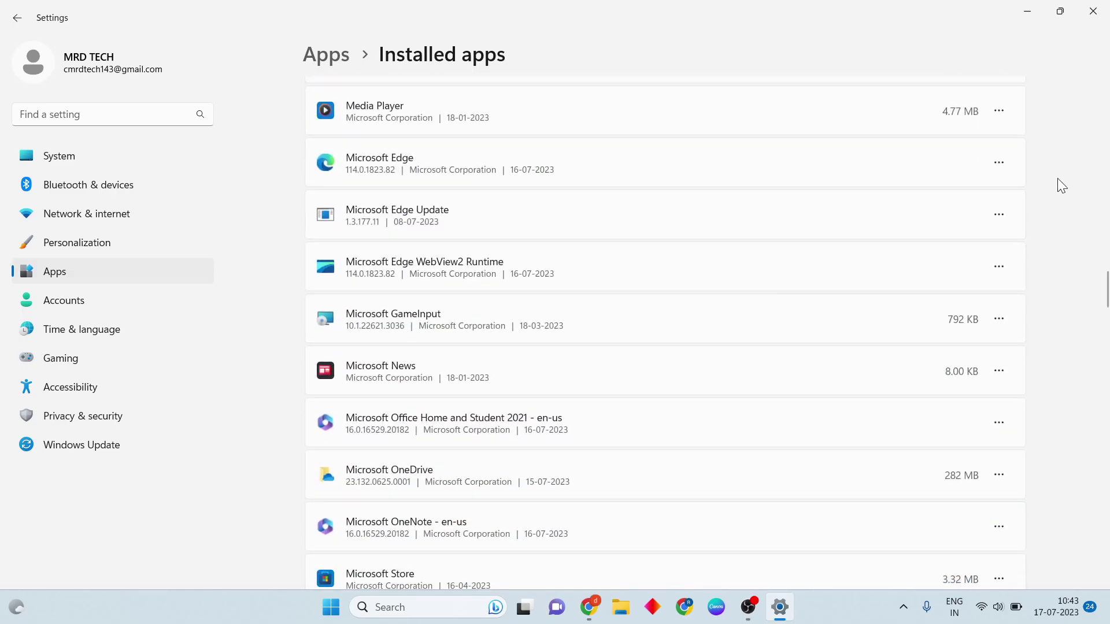
scroll(1056, 179, "down", 3)
scroll(1057, 179, "down", 2)
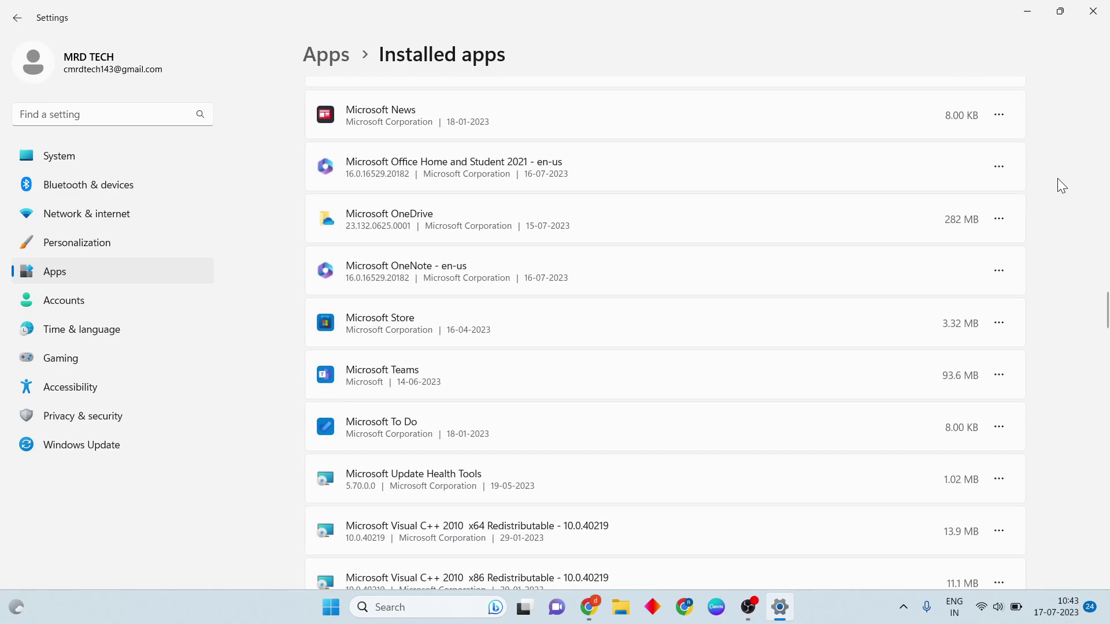
scroll(1057, 177, "down", 5)
scroll(1057, 178, "down", 4)
scroll(1057, 178, "down", 1)
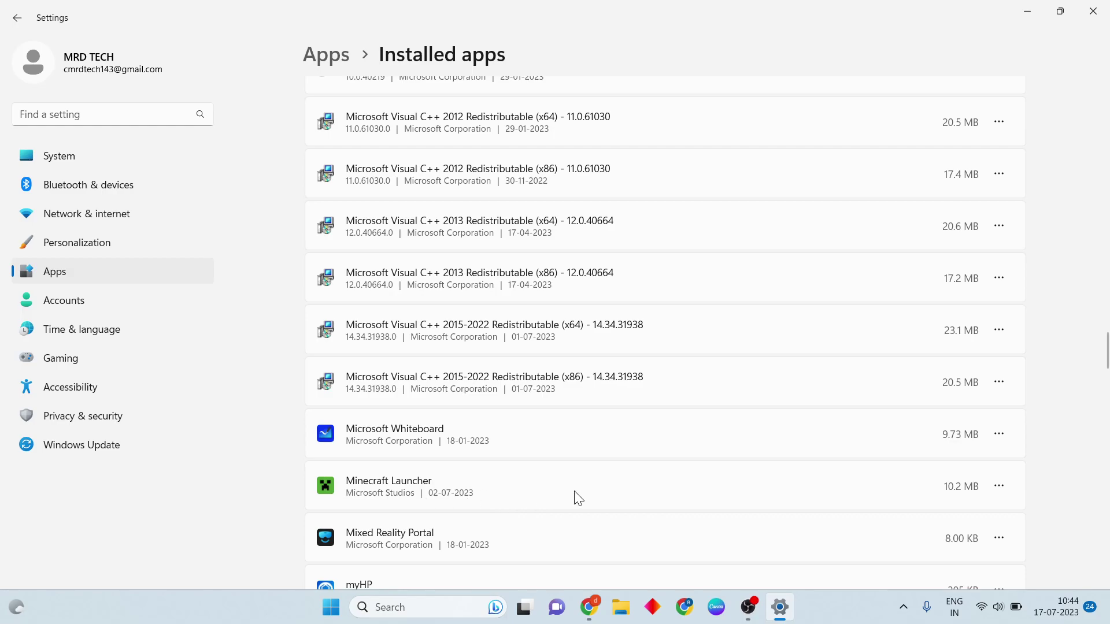
Review Minecraft Launcher's Repair and Reset advanced options, then close Settings.
left_click(999, 486)
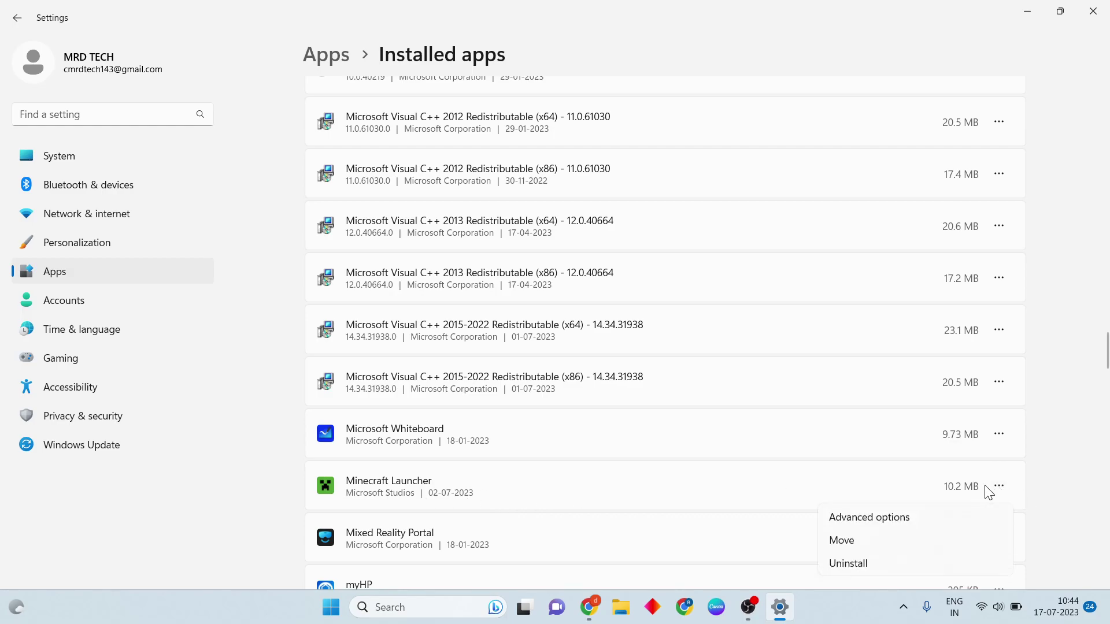
left_click(882, 519)
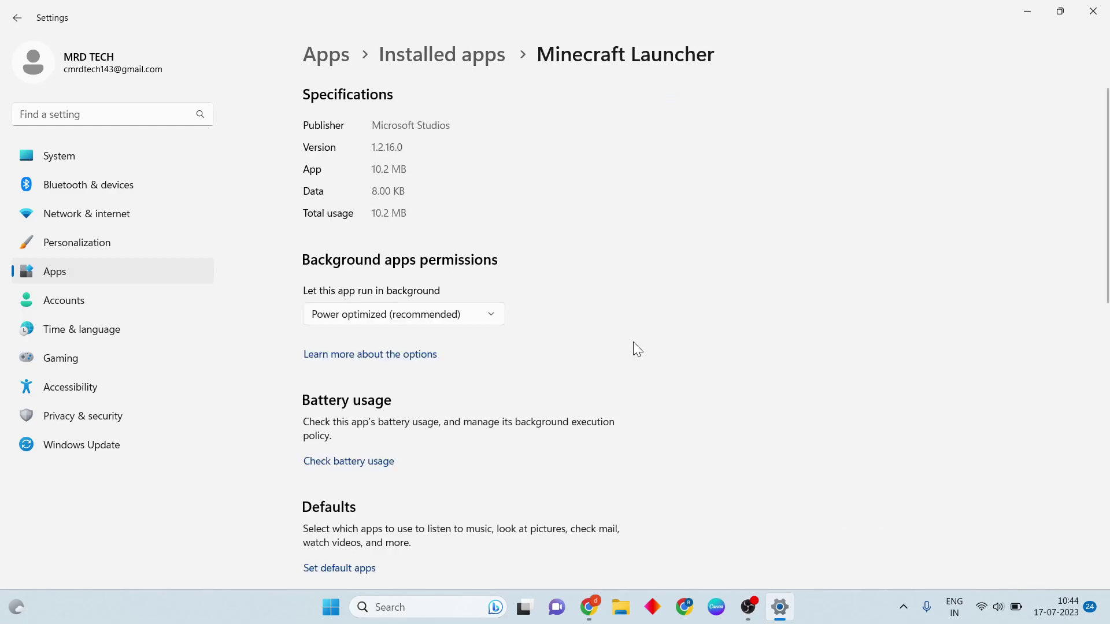
scroll(629, 286, "down", 5)
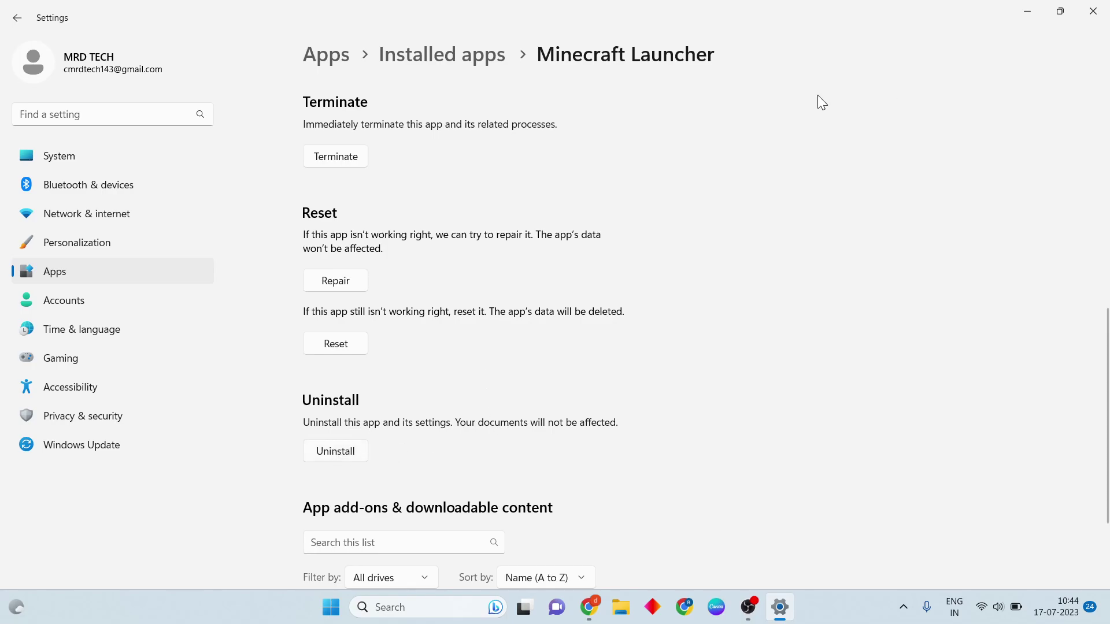
left_click(1093, 12)
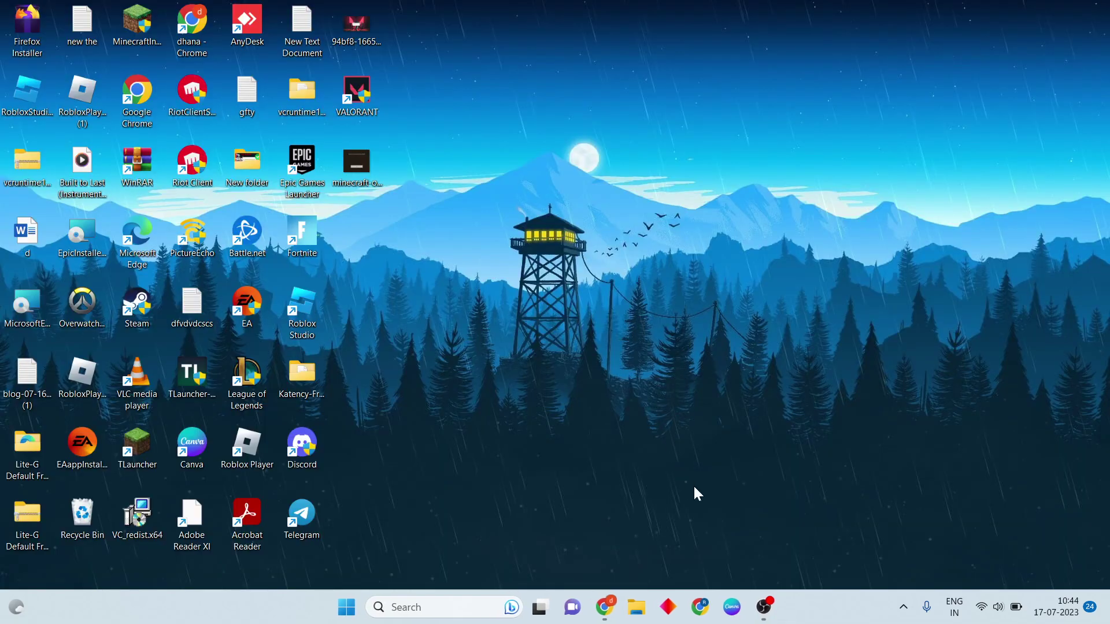
Search 'control panel' in Windows Search and launch Control Panel.
left_click(438, 612)
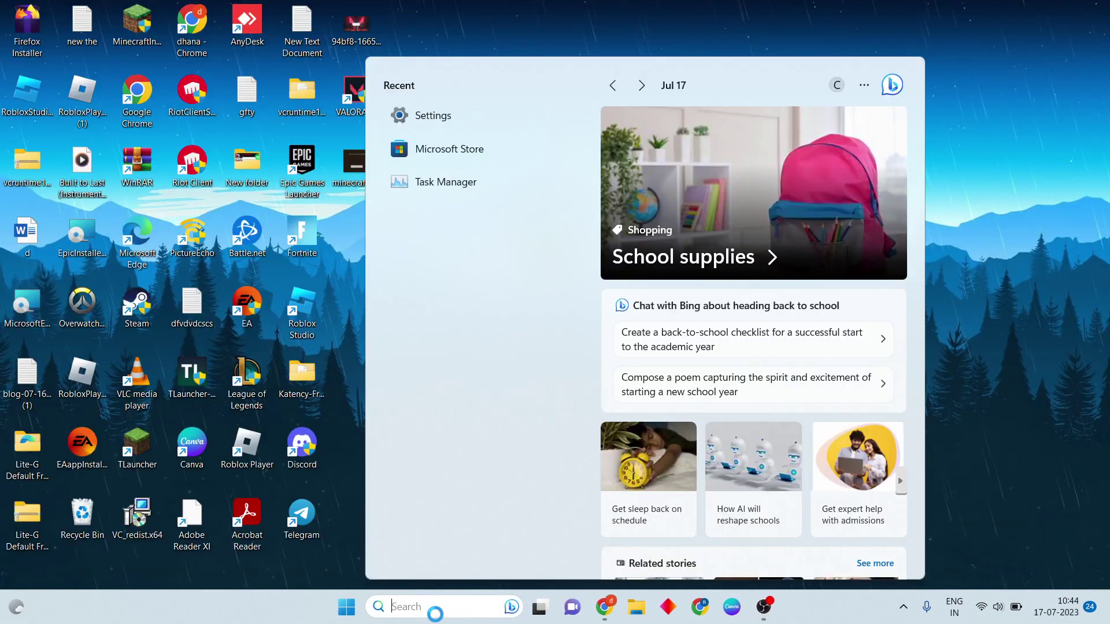
type("con")
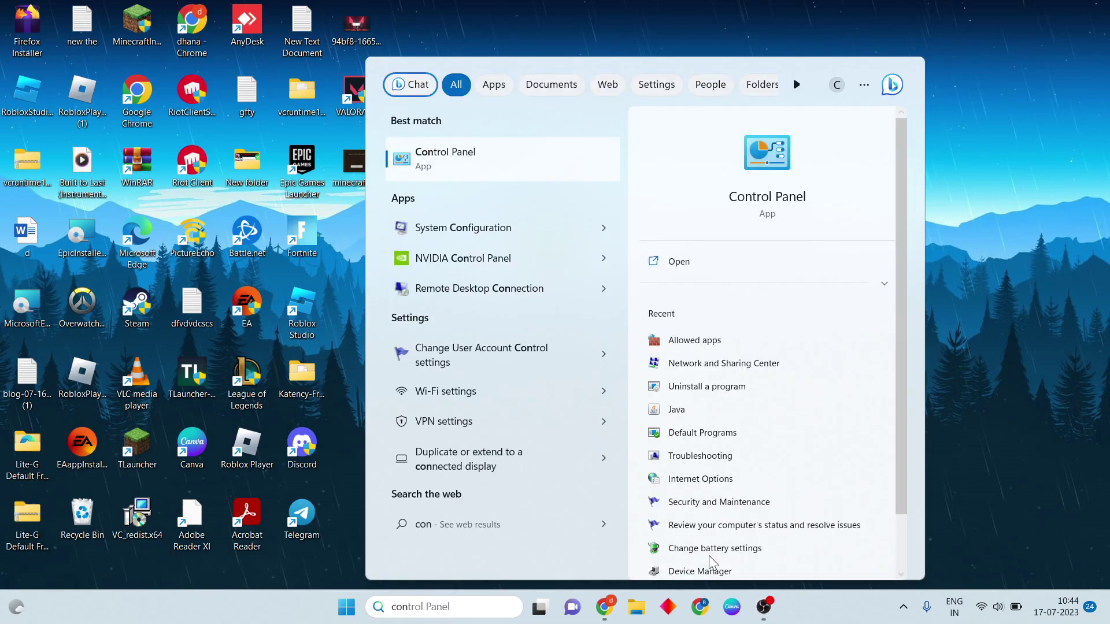
left_click(776, 261)
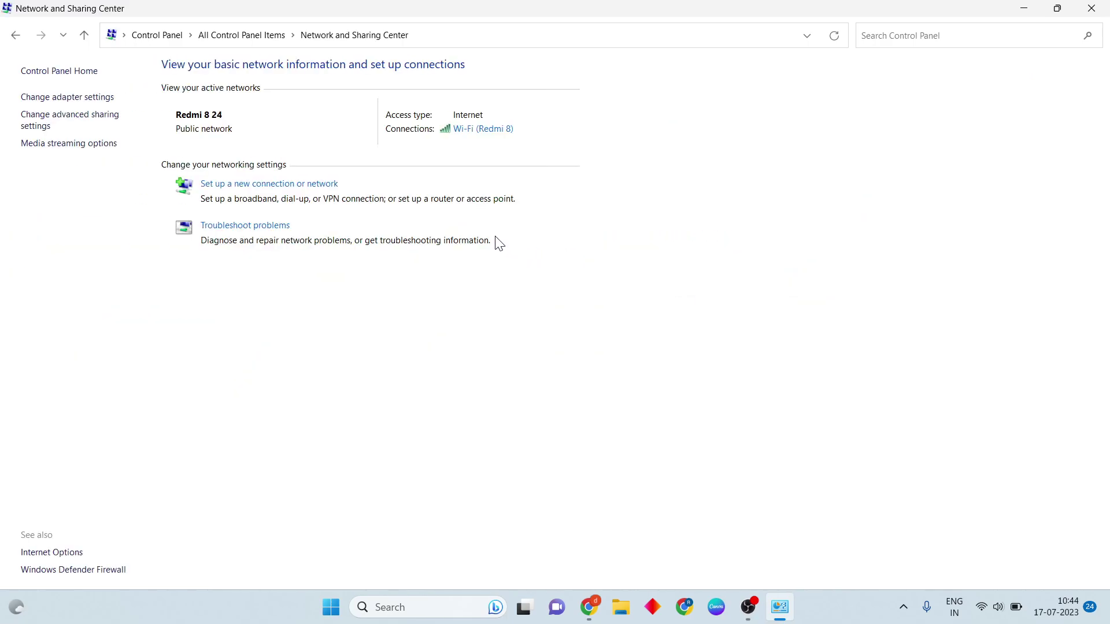
List the network adapters and bring up the Wi-Fi connection's context menu.
left_click(68, 98)
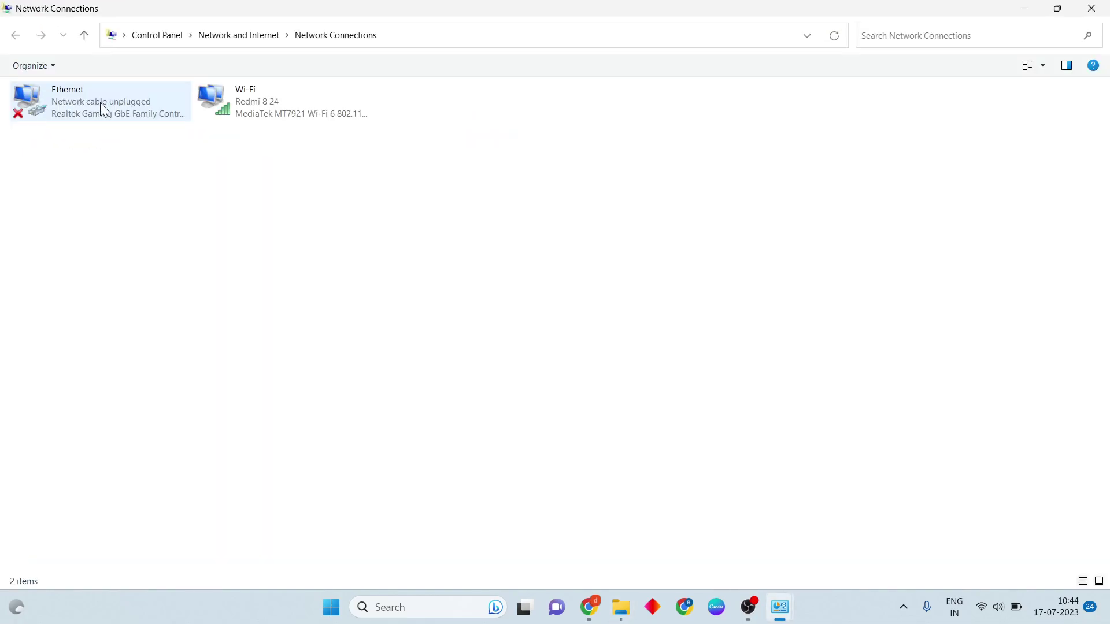
left_click(291, 102)
right_click(291, 96)
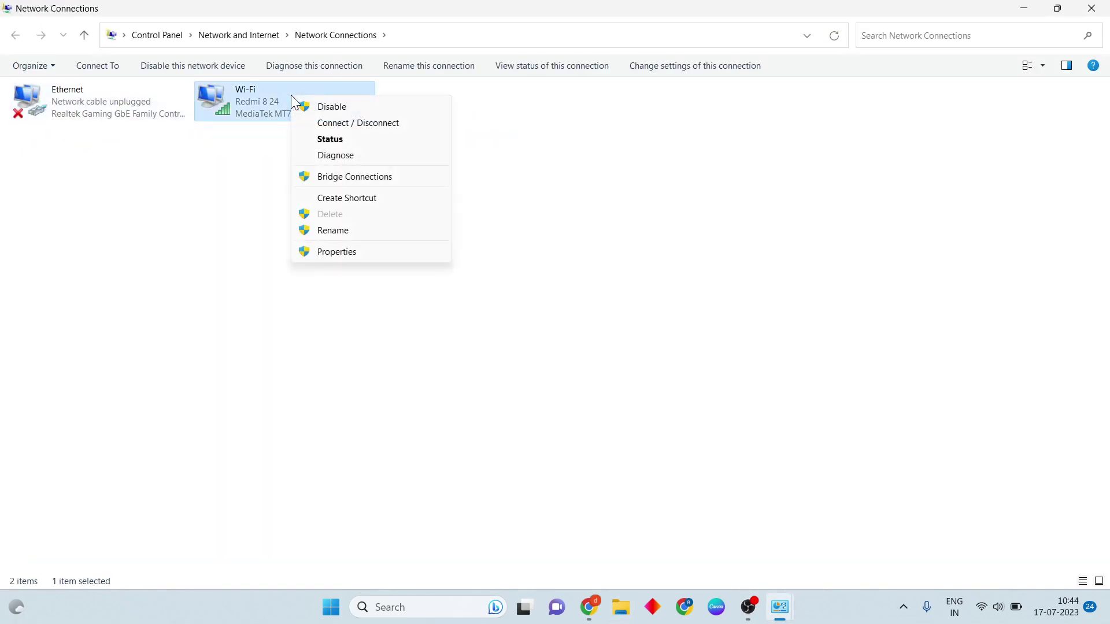
Set Wi-Fi's IPv4 preferred DNS to 8.8.8.8 and alternate to 8.8.4.4, confirming both dialogs.
left_click(349, 256)
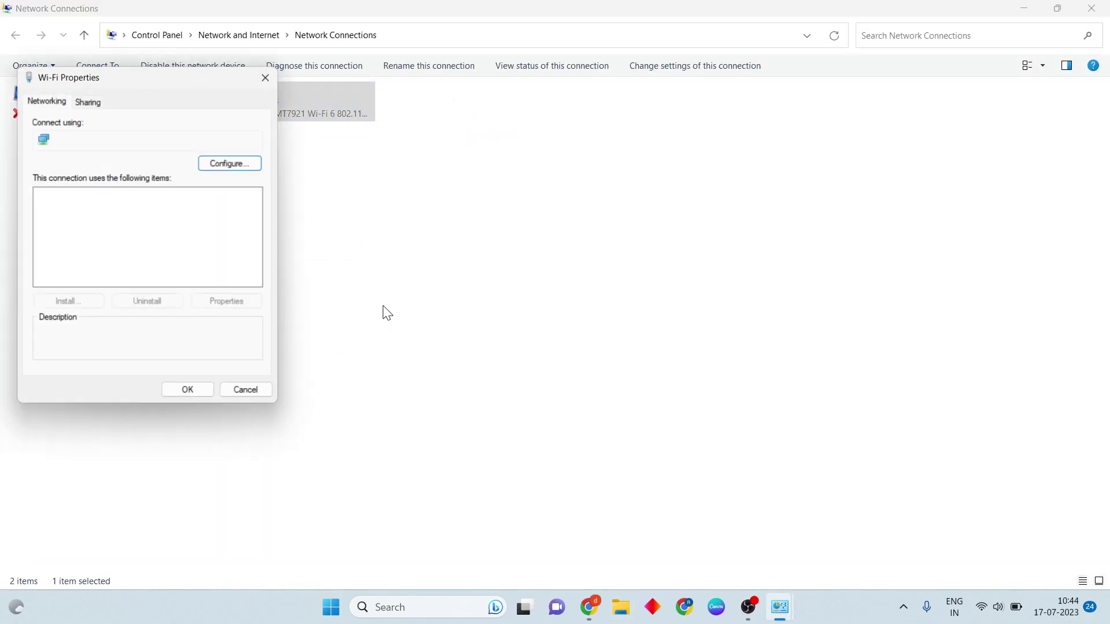
left_click(105, 258)
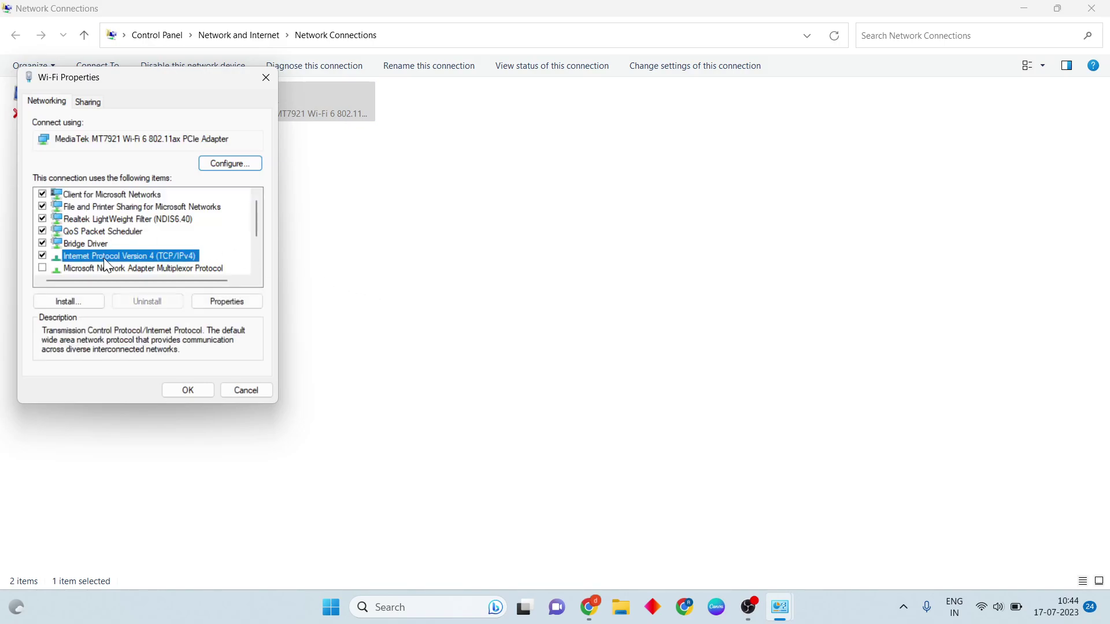
left_click(224, 297)
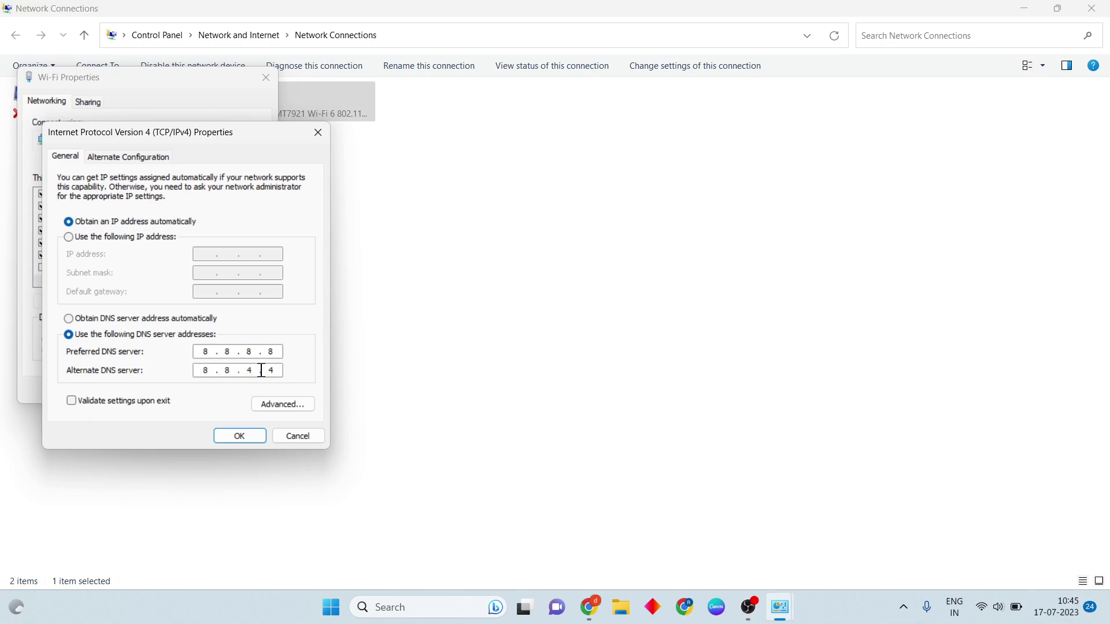
left_click(249, 433)
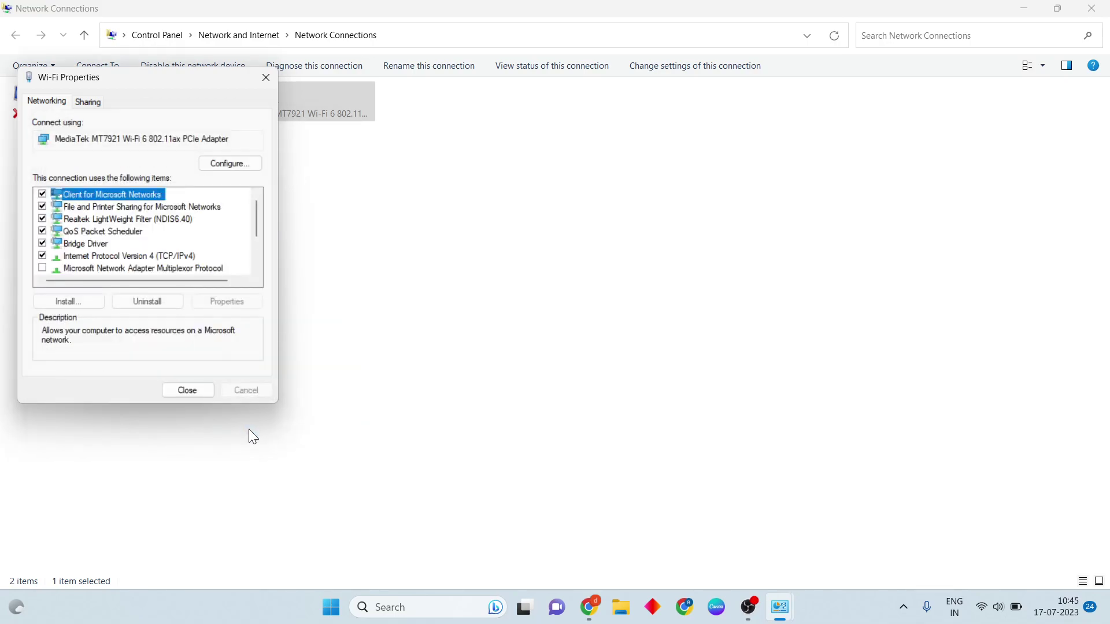
left_click(200, 392)
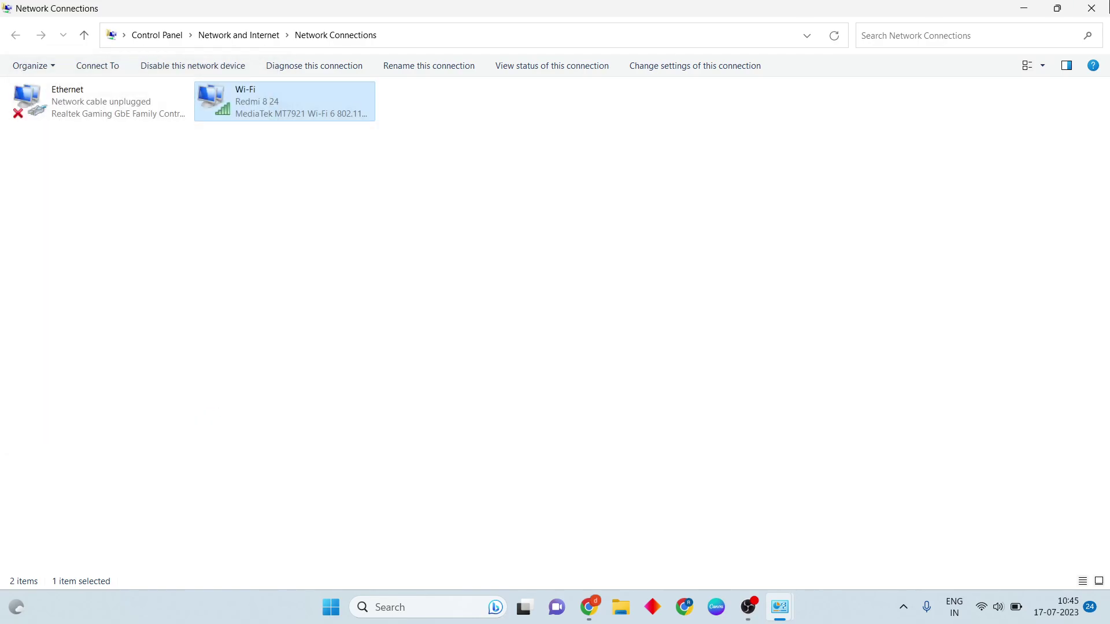
Close Network Connections and restart the PC from the Start menu power options.
left_click(1091, 8)
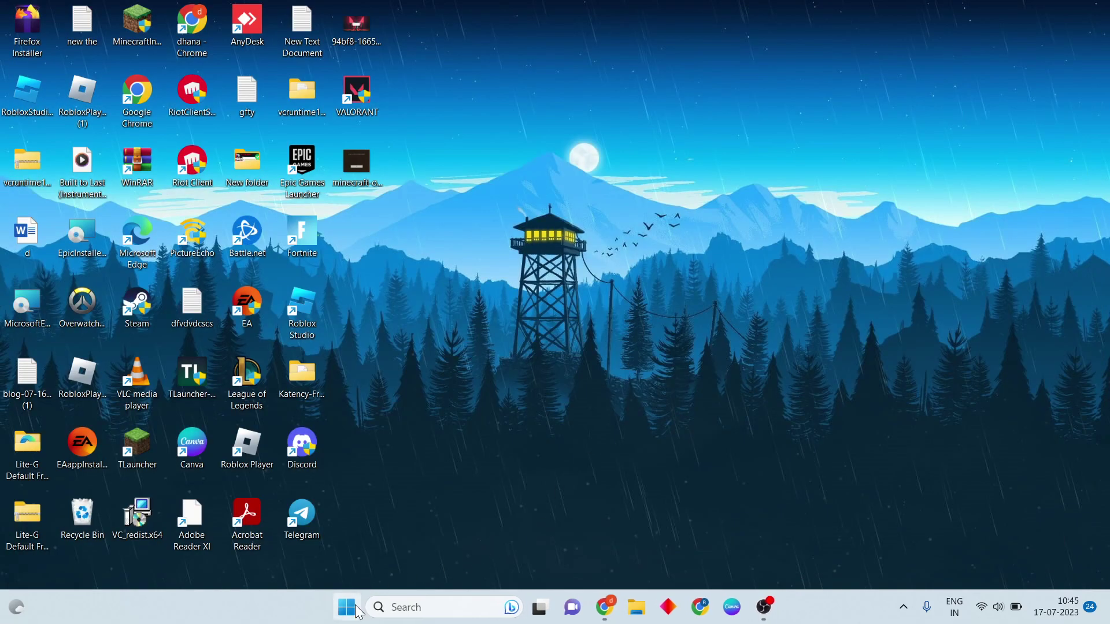
left_click(347, 607)
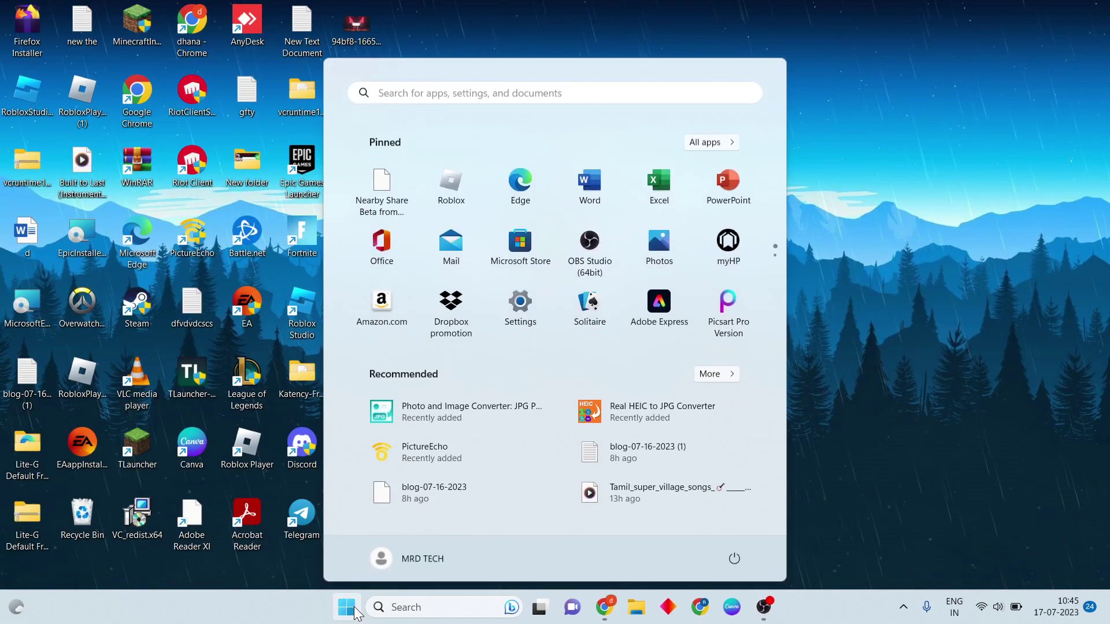
left_click(733, 559)
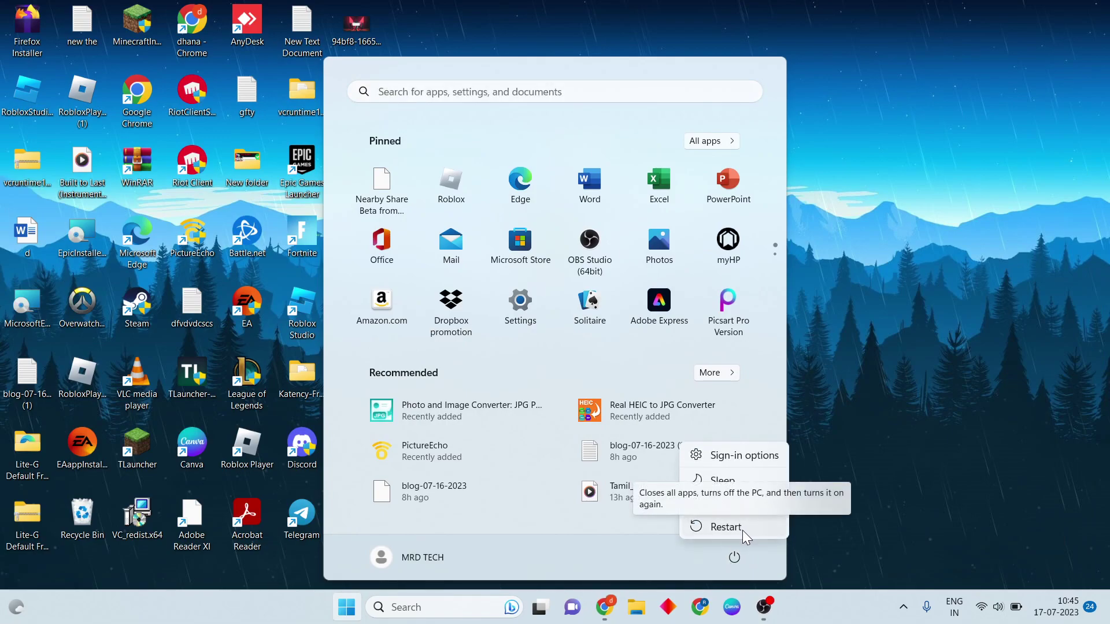
left_click(742, 527)
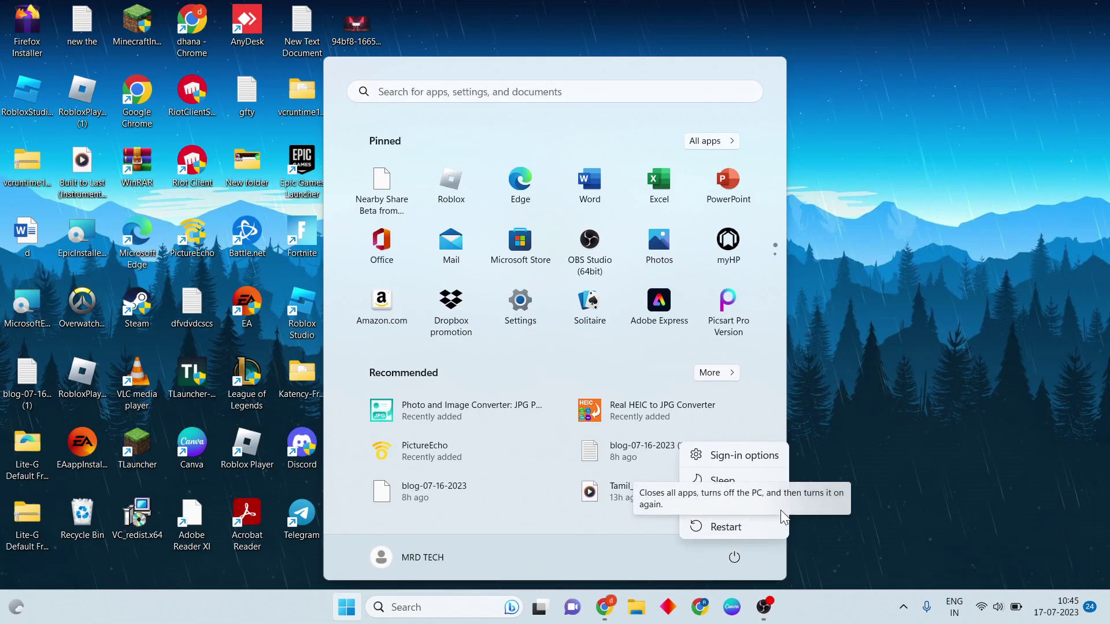